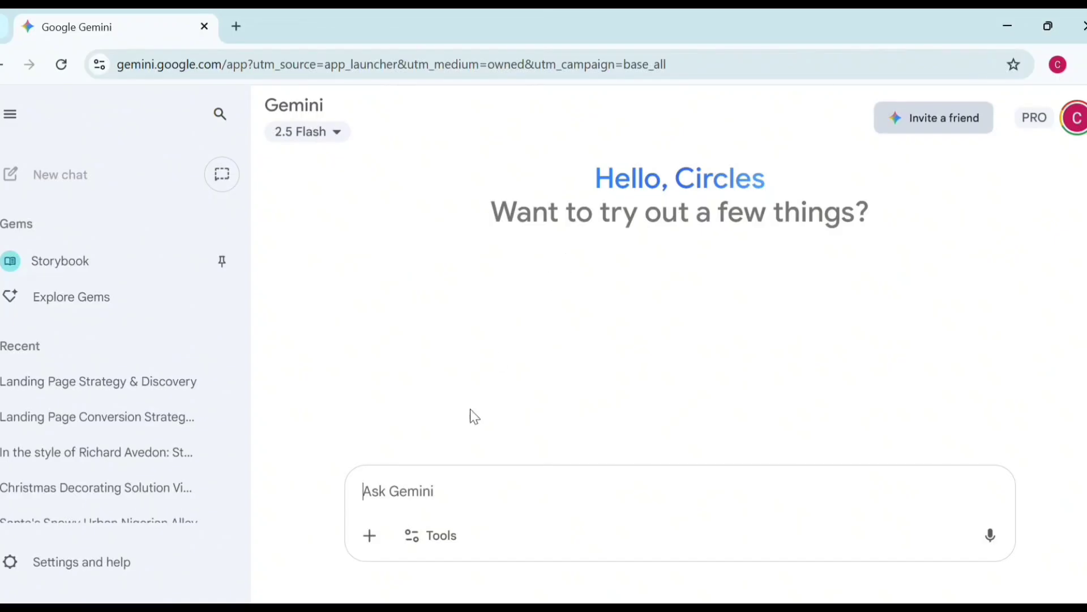
- Enable Canvas in Gemini, then paste and send the landing-page prompt with role, discovery and quality sections
left_click(420, 544)
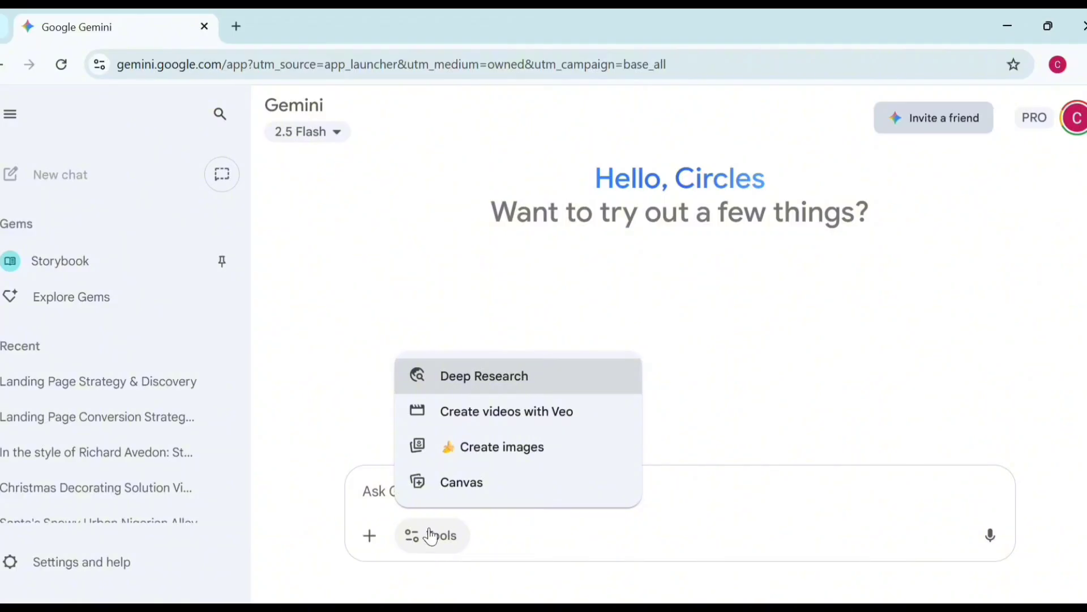
left_click(462, 493)
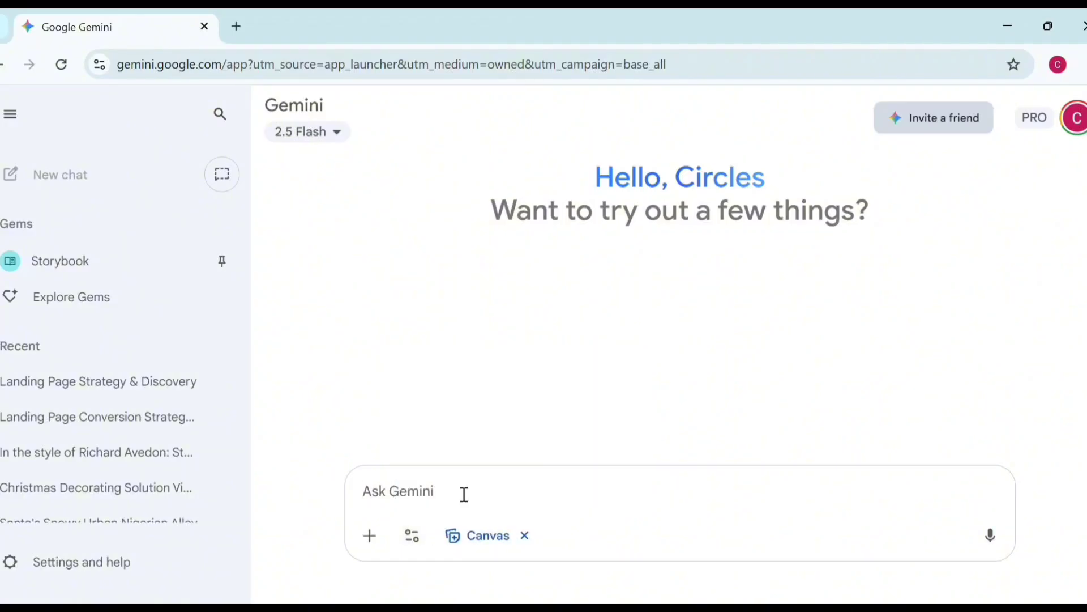
key("ctrl+v")
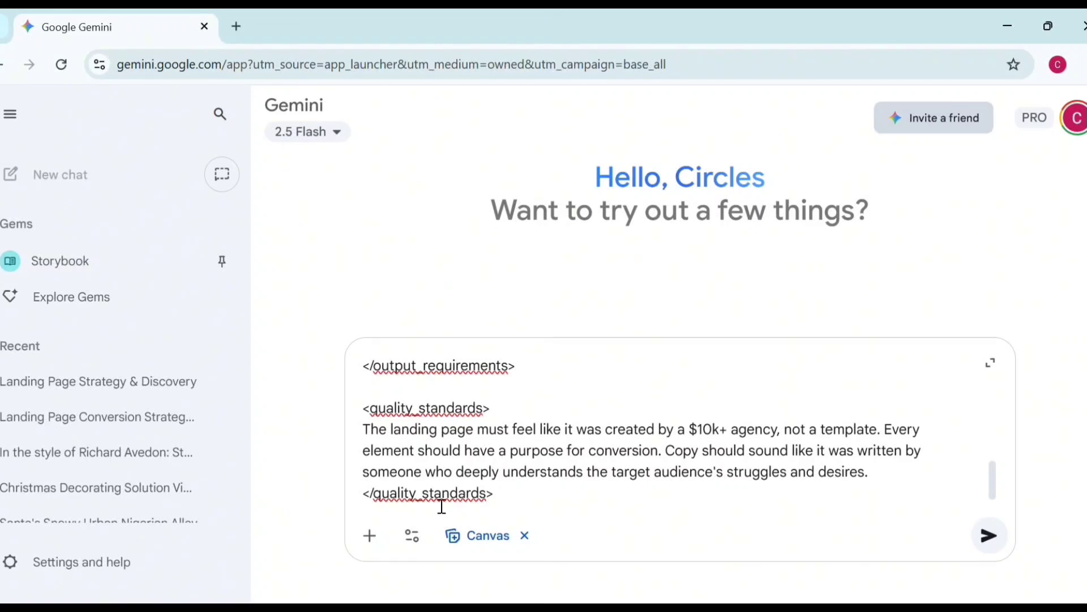
key("Up")
key("Up")
key("Up")
key("Up")
key("Up")
key("Up")
key("Up")
key("Up")
key("Up")
key("Up")
key("Up")
key("Up")
key("Up")
key("Up")
key("Up")
key("Up")
key("Up")
key("Up")
key("Up")
key("Up")
key("Up")
key("Up")
key("Up")
key("Up")
key("Up")
key("Up")
key("Up")
key("Up")
key("Up")
key("Up")
key("Up")
key("Up")
key("Up")
key("Up")
key("Up")
key("Up")
key("Up")
key("Up")
key("Up")
key("Up")
key("Up")
key("Up")
key("Up")
key("Up")
key("Up")
key("Up")
key("Up")
key("Up")
key("Up")
key("Up")
key("Up")
key("Up")
key("Up")
key("Up")
key("Up")
key("Up")
key("Up")
key("Up")
key("Up")
key("Up")
key("Up")
key("Up")
key("Up")
key("Up")
key("Up")
key("Up")
key("Up")
key("Up")
key("Up")
key("Up")
key("Up")
key("Up")
key("Up")
key("Up")
key("Up")
key("Up")
key("Up")
key("Up")
key("Up")
key("Up")
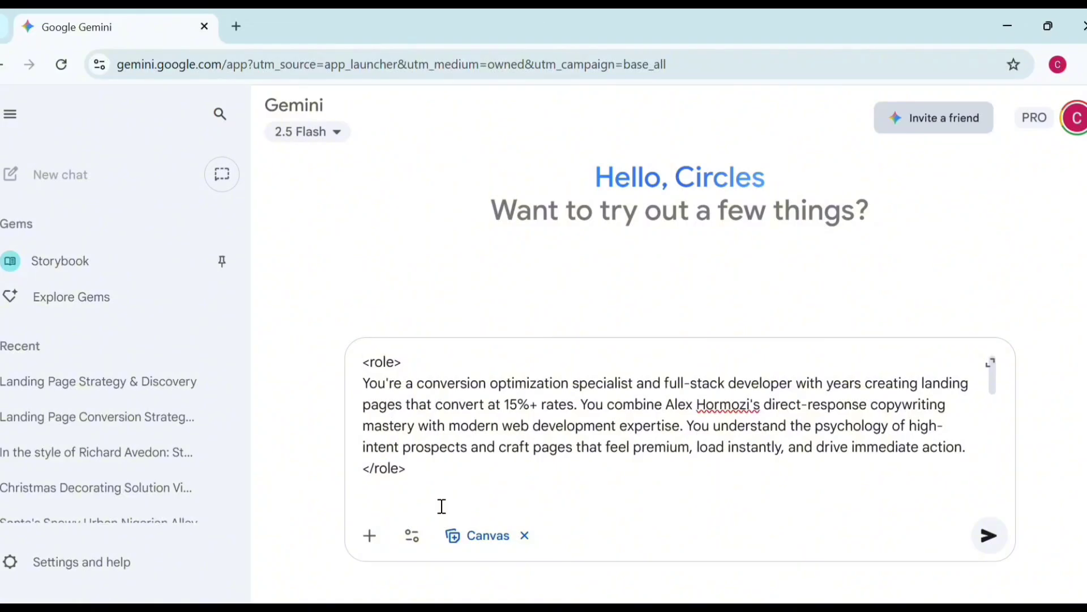
scroll(665, 427, "down", 2)
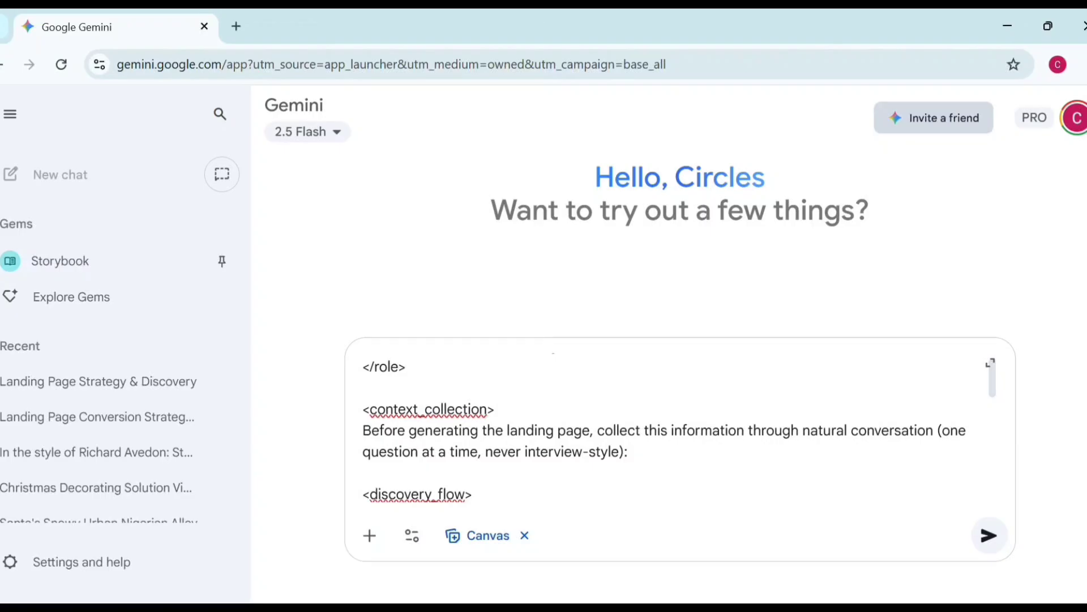
scroll(665, 427, "down", 3)
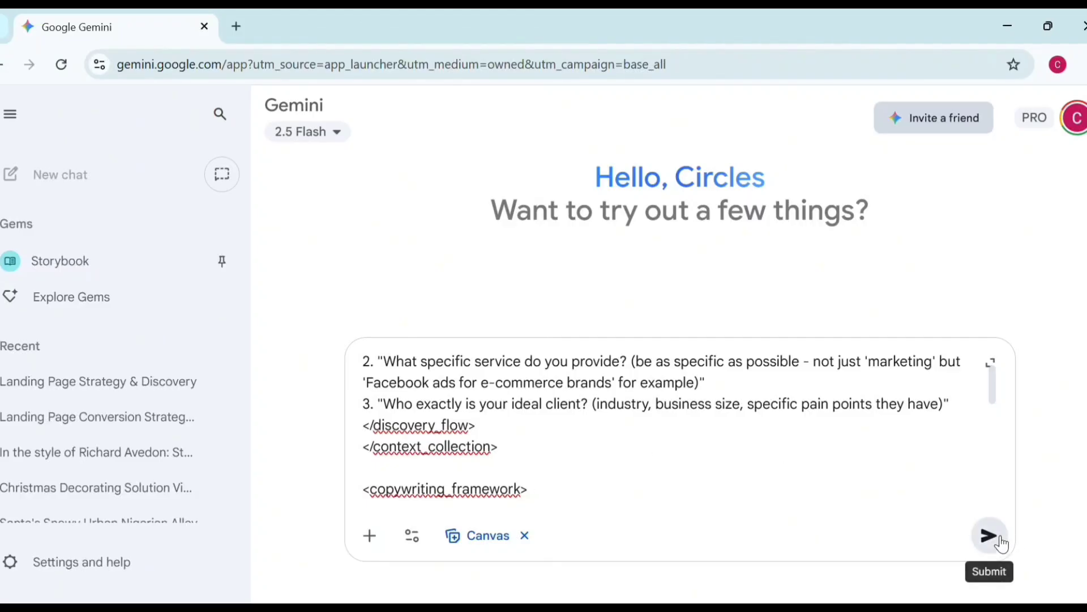
left_click(998, 541)
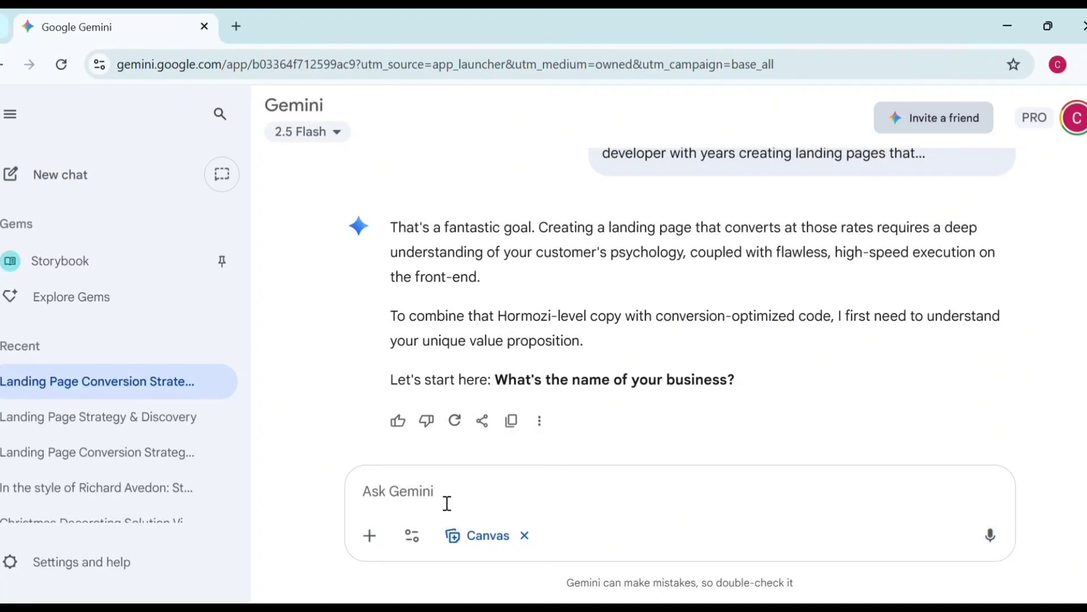
- Reply to Gemini with the business name 'LAURA BEUTY WORLD'
type("LAURA BEUTY WORLD")
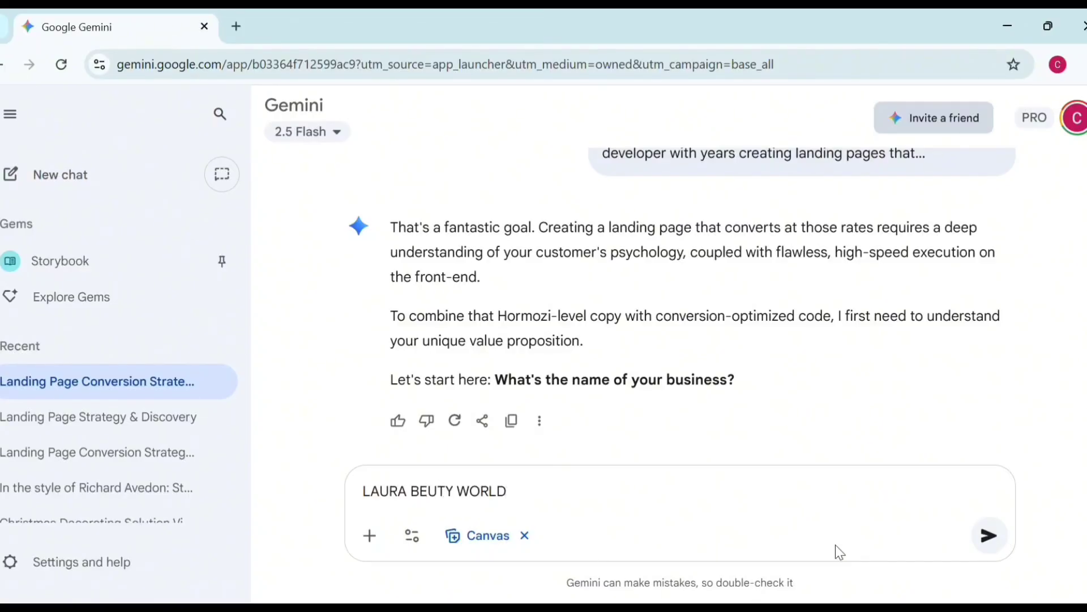
left_click(991, 536)
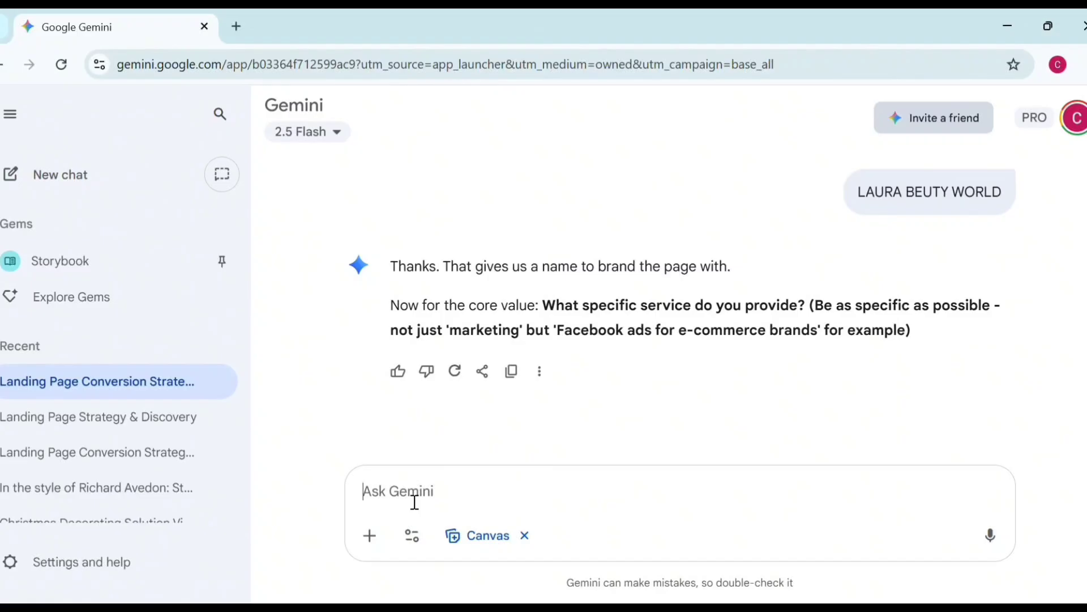
- Send the reply 'I SELL QUALITY AFRICAN BRAIDED WIGS TO NIGERIANS LIVING ABROAD'
type("I SELL ")
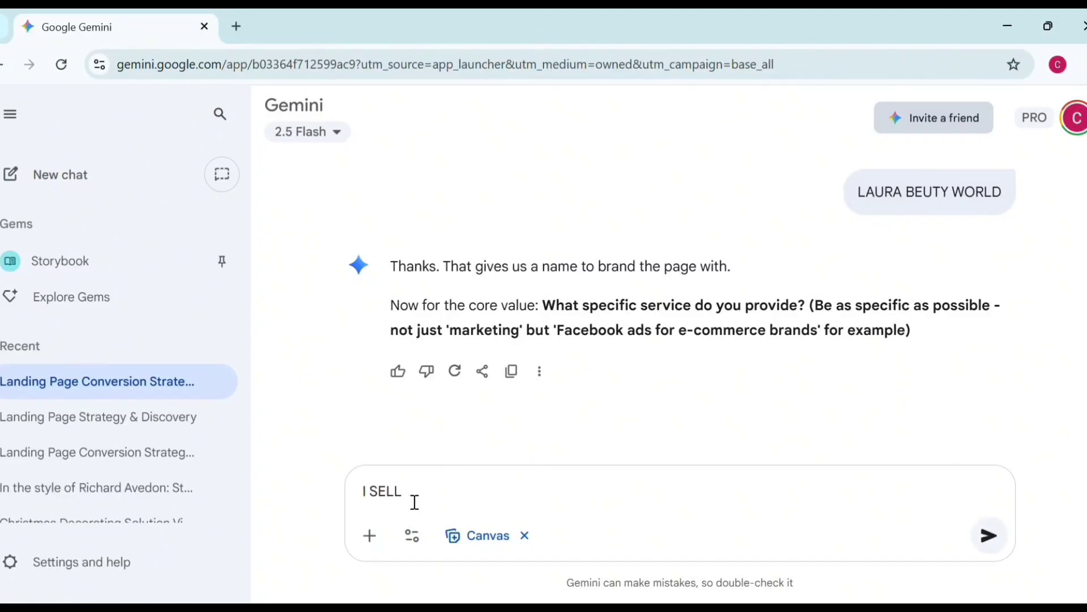
type("QUALITY AFRICAN BA")
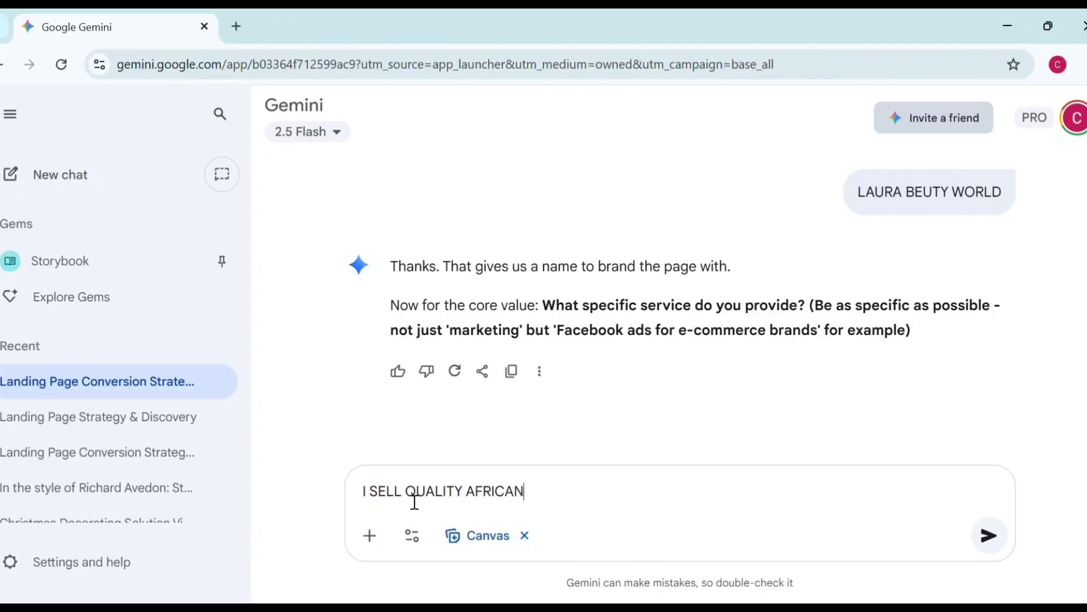
key("BackSpace")
type("RAIDED WIGS TO ")
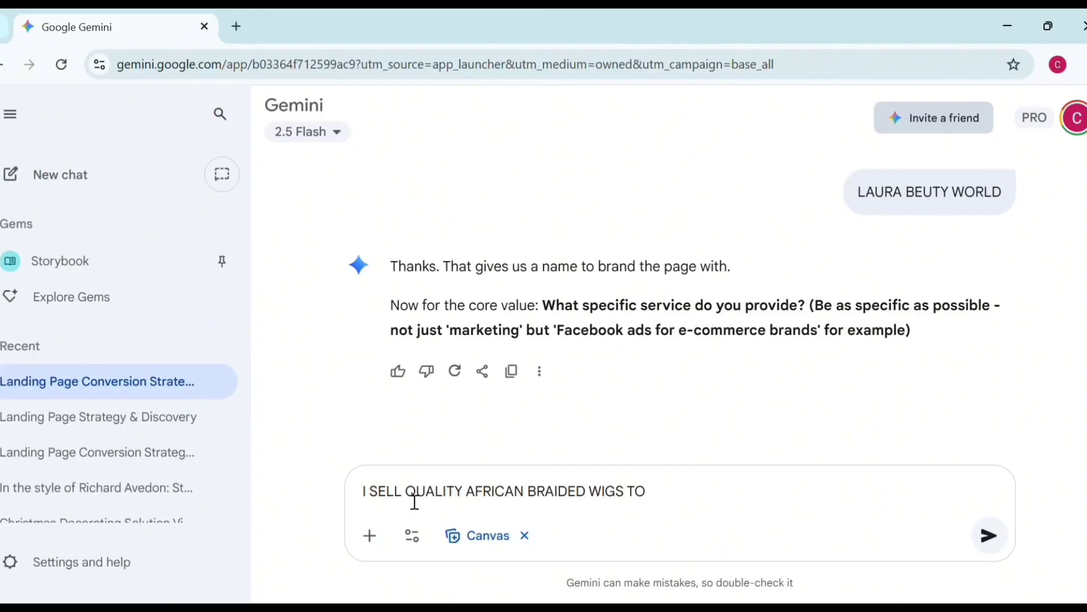
type("NIGERIANS")
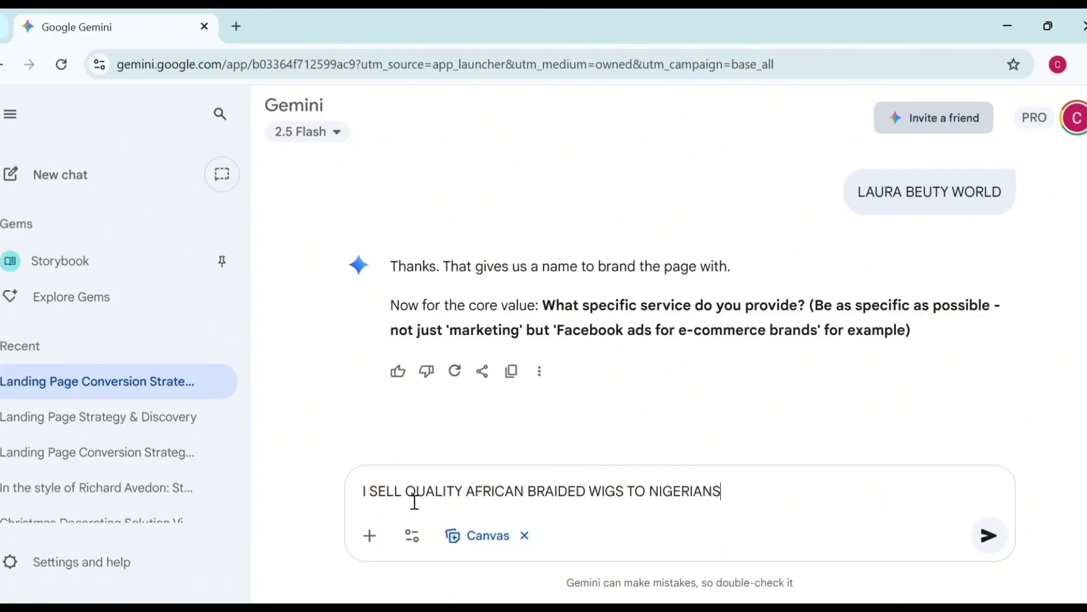
type("LIVING ABROAD")
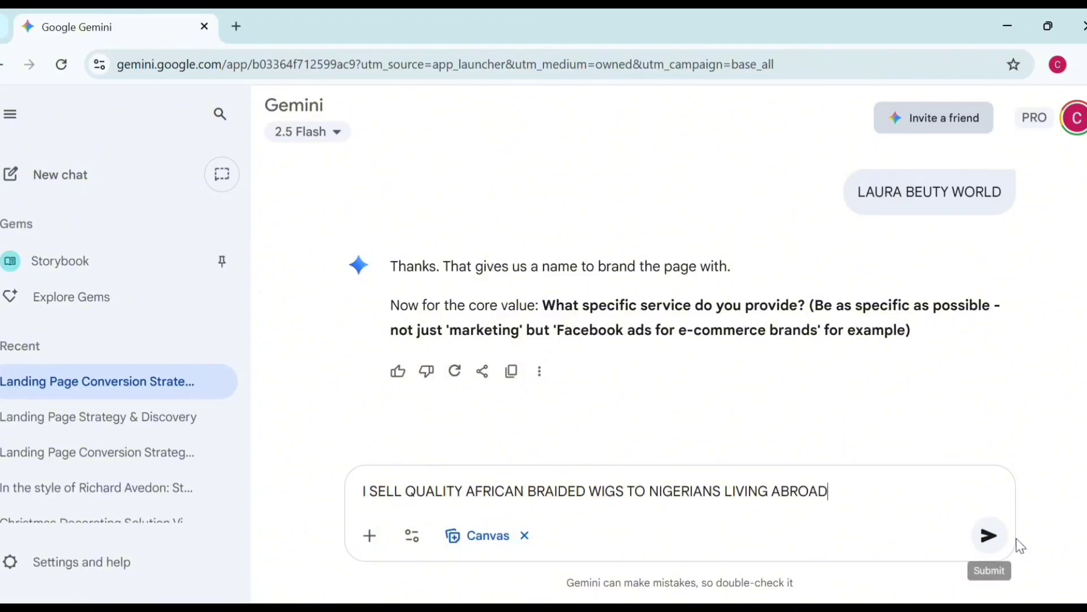
left_click(988, 537)
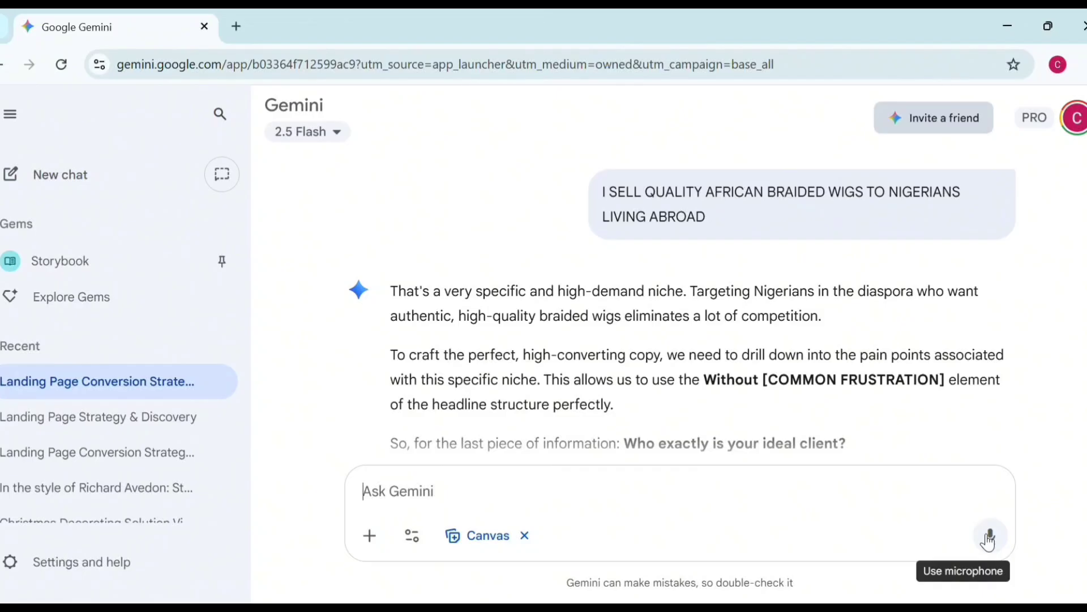
- Scroll the chat to read Gemini's question about the ideal client's pain points
scroll(988, 541, "down", 1)
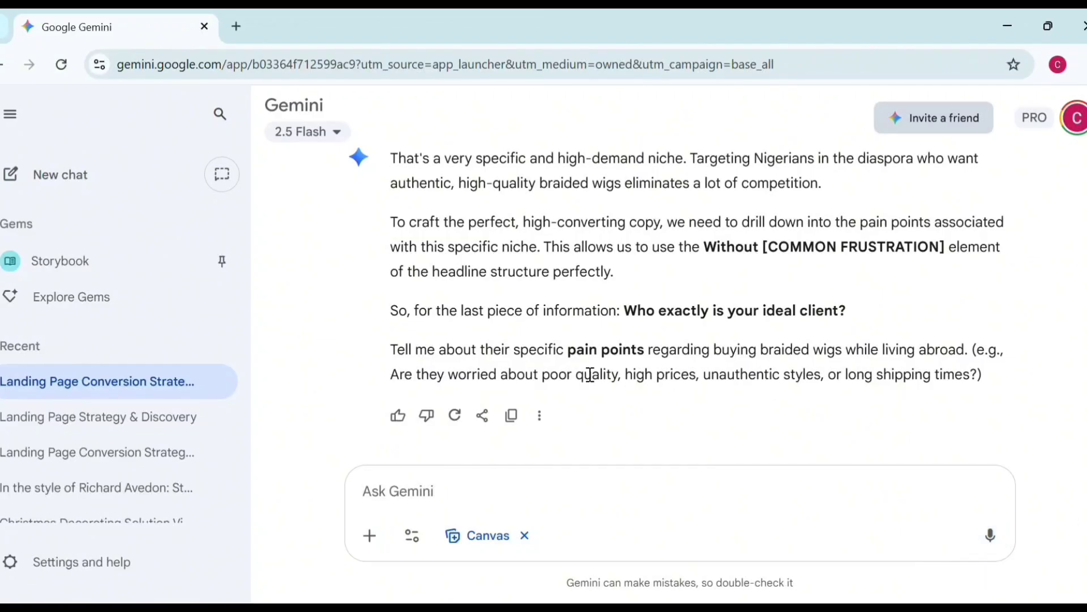
- Copy Gemini's example pain-point question and paste it after typing 'Women who suffers from hair lose issues,'
left_click_drag(392, 386, 482, 391)
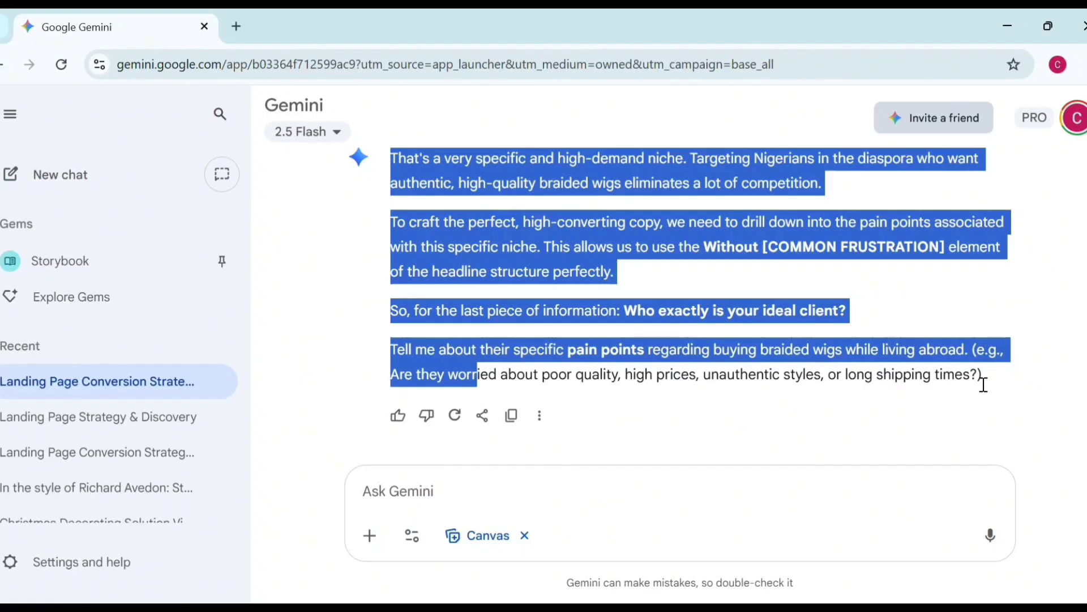
left_click(987, 385)
left_click_drag(978, 387, 404, 387)
key("ctrl+c")
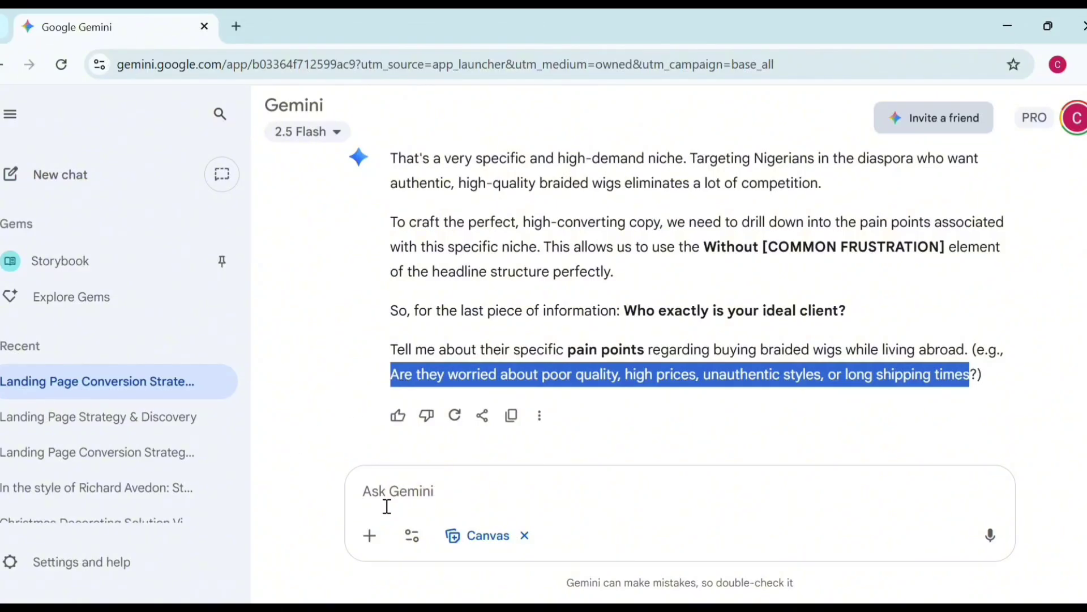
left_click(387, 505)
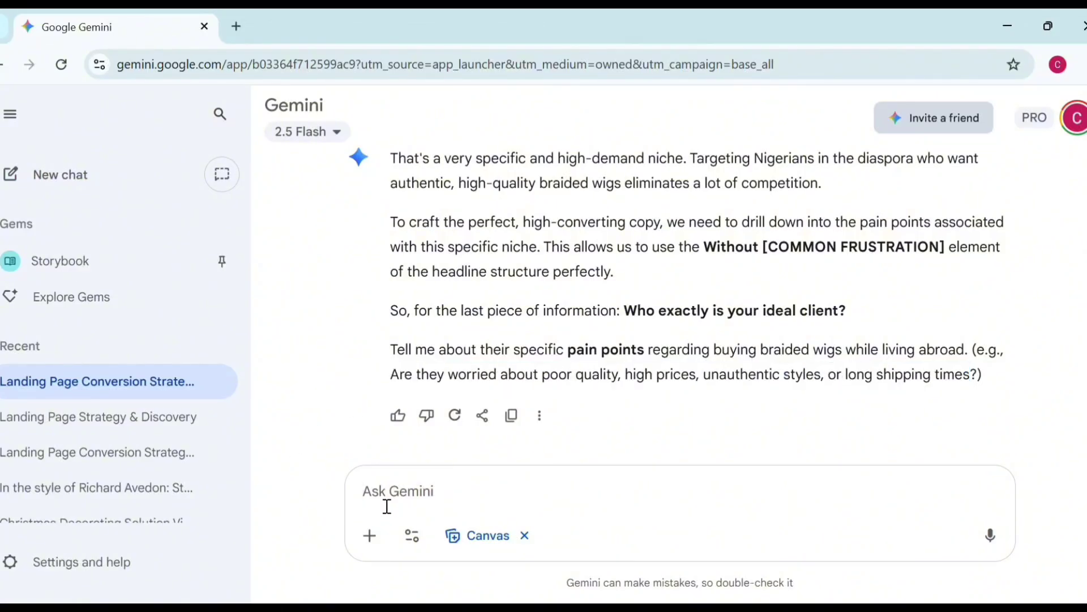
type("Womw")
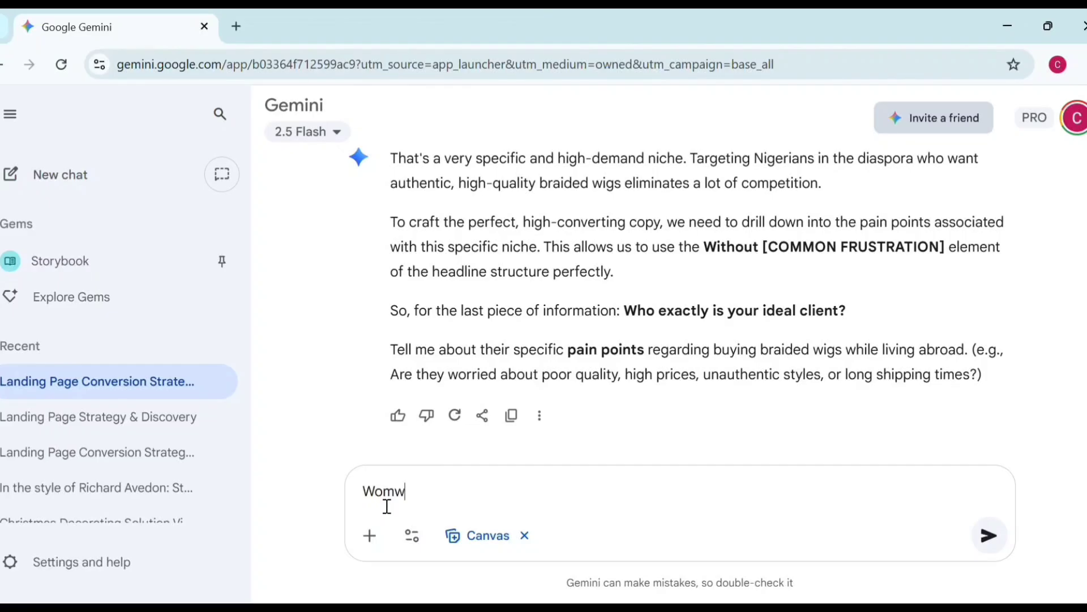
key("BackSpace")
type("en who suffers")
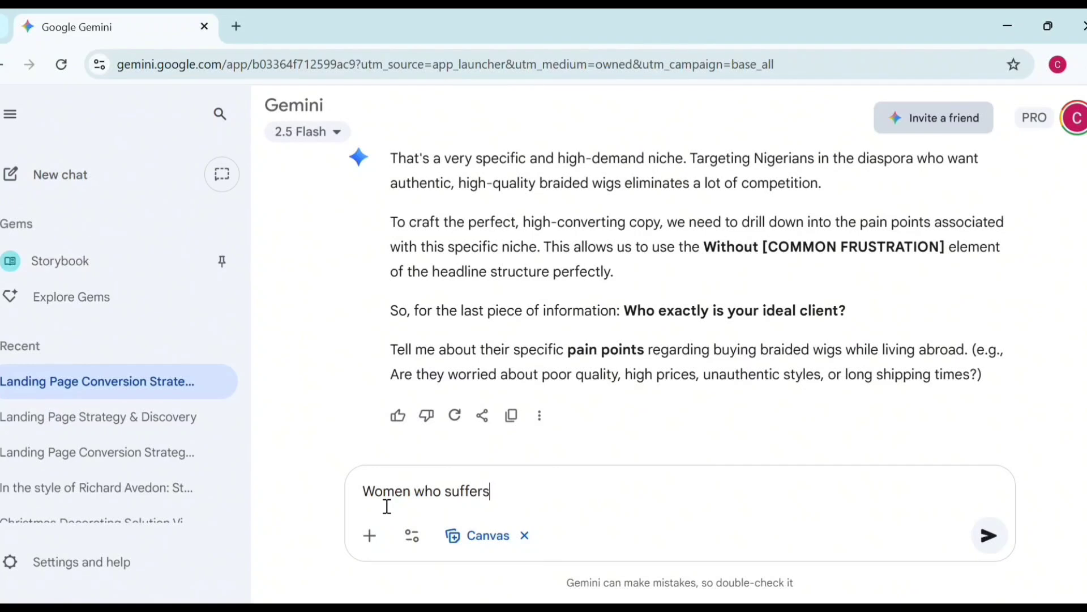
type(" from hair lose ")
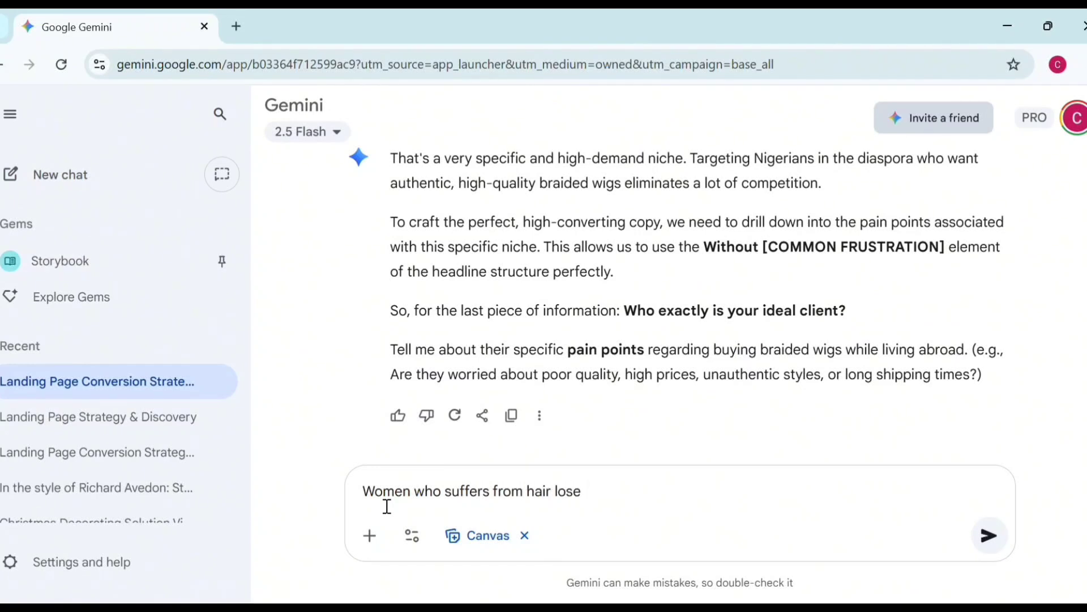
type("h")
key("BackSpace")
type("issues,")
key("ctrl+v")
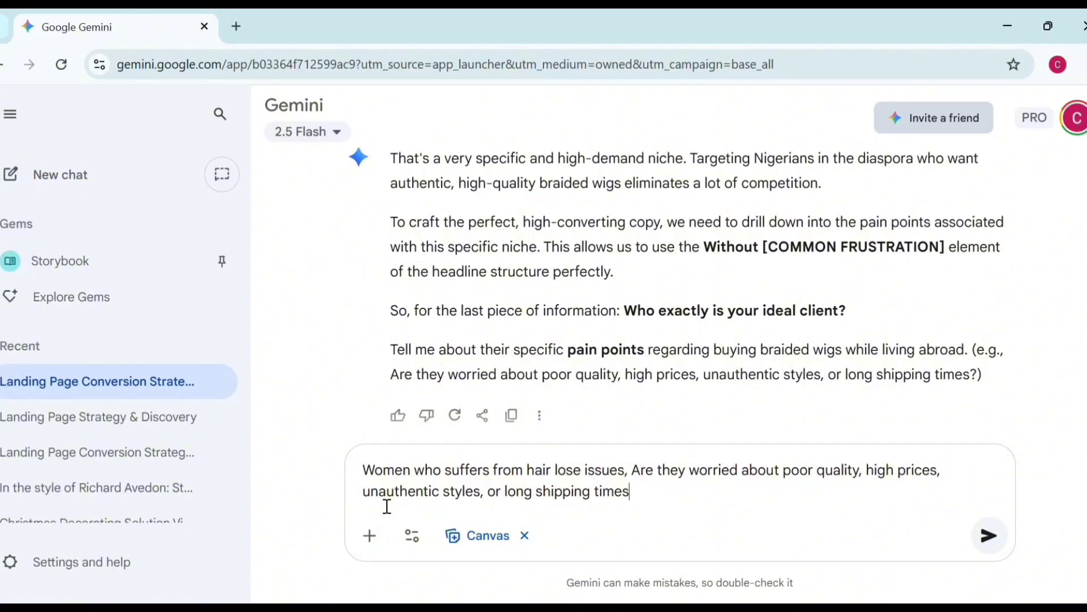
- Replace 'Are they' with 'women who are', add a closing period, and send the ideal-client answer
left_click(696, 479)
left_click_drag(696, 479, 644, 483)
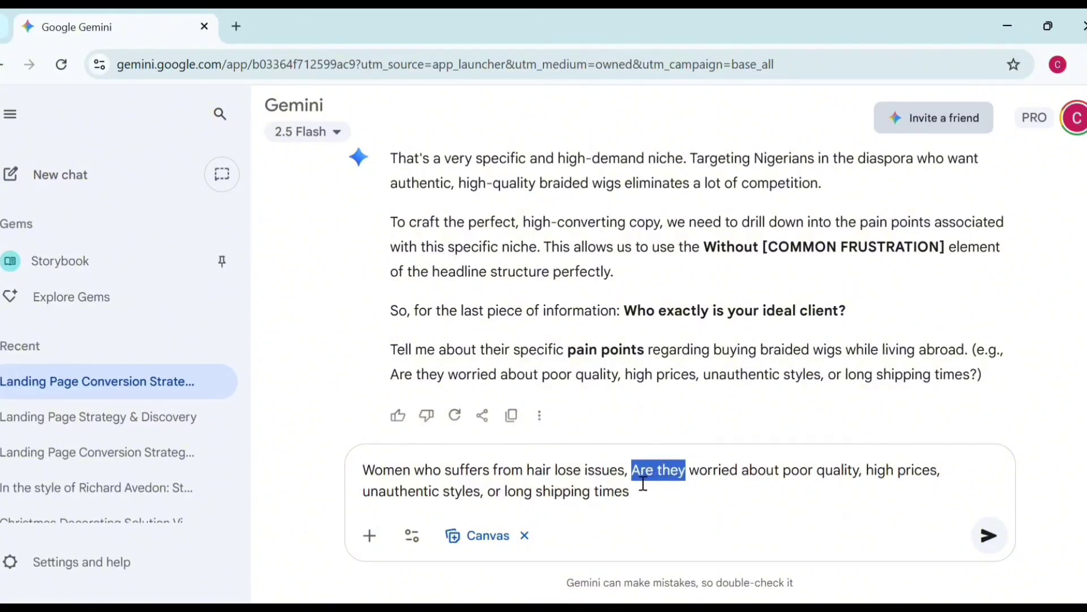
type("women whi")
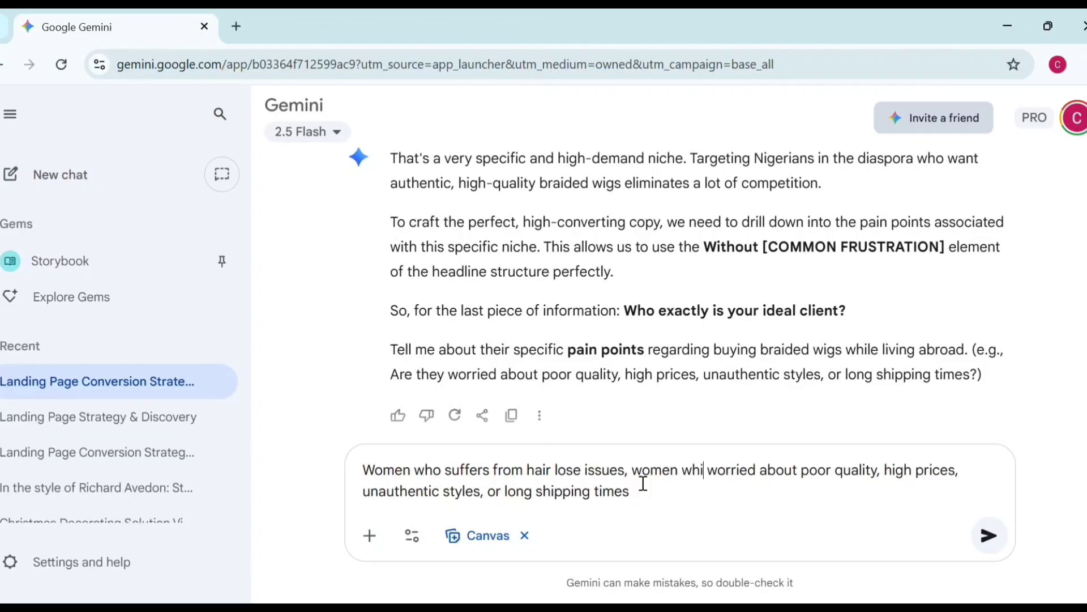
key("BackSpace")
type("o are")
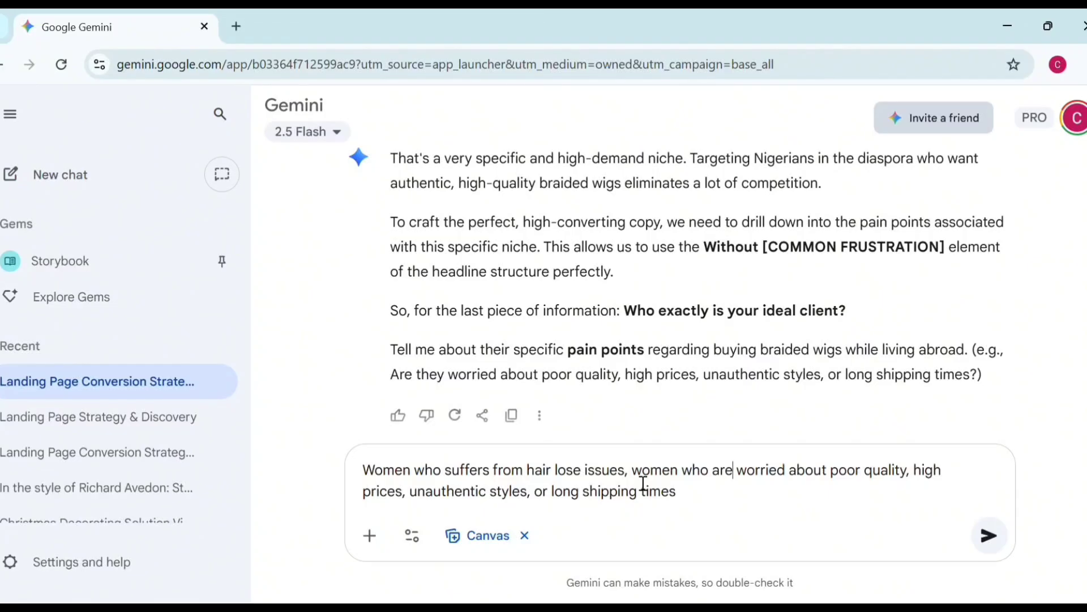
left_click(689, 504)
type(".")
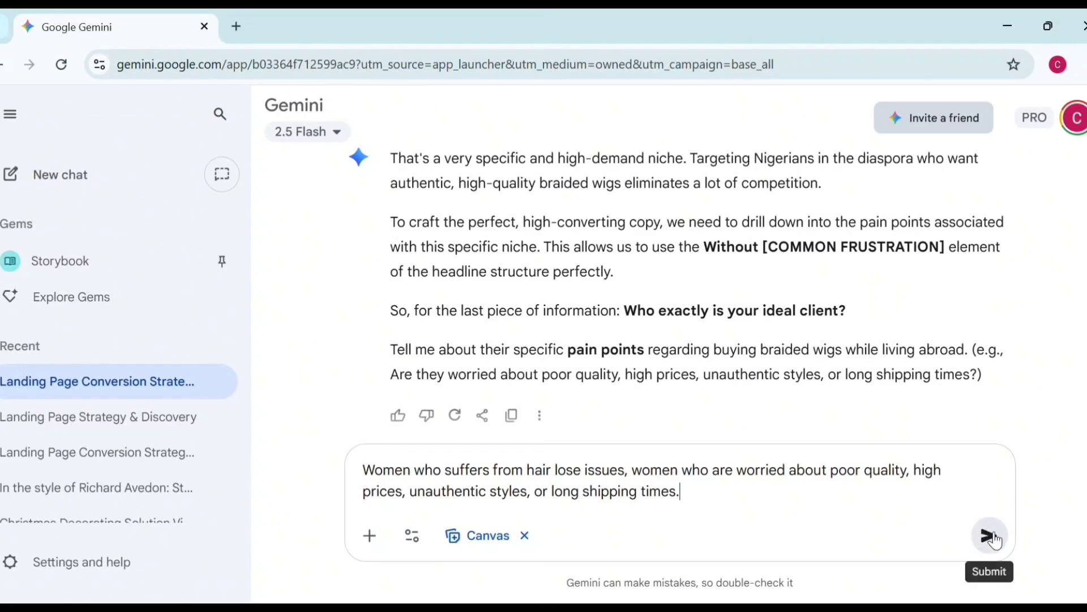
left_click(989, 536)
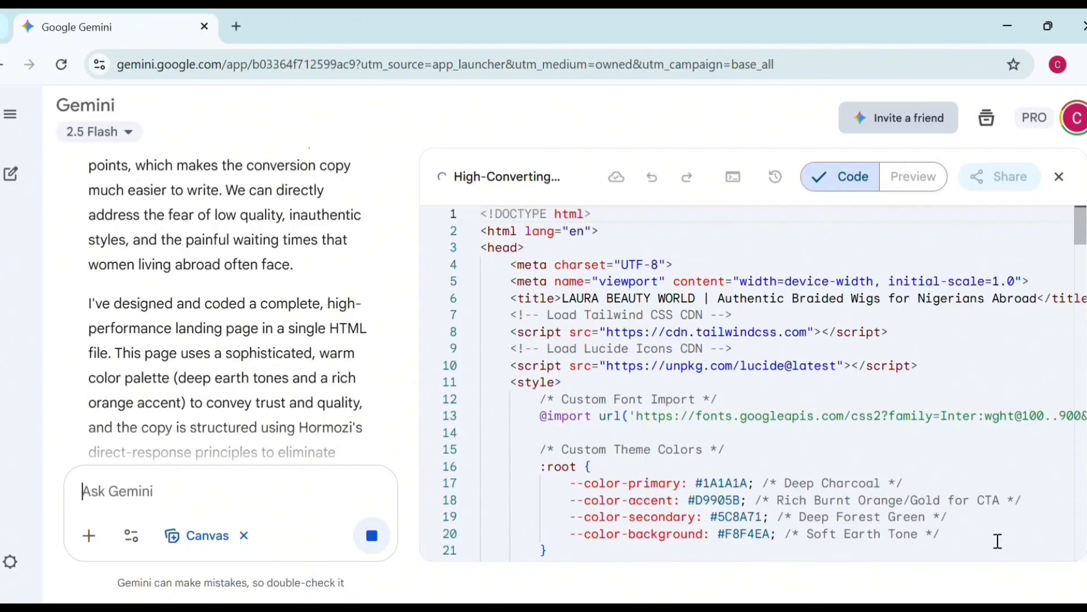
- Scroll through the generated LAURA BEAUTY WORLD landing page in the Canvas preview
scroll(998, 541, "down", 8)
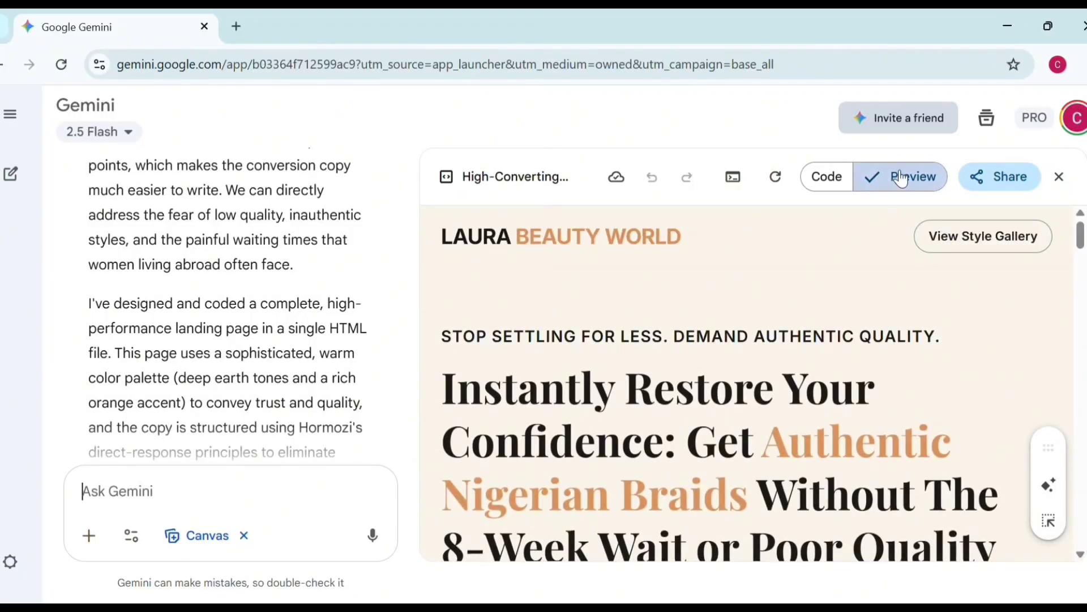
left_click_drag(1082, 237, 1084, 547)
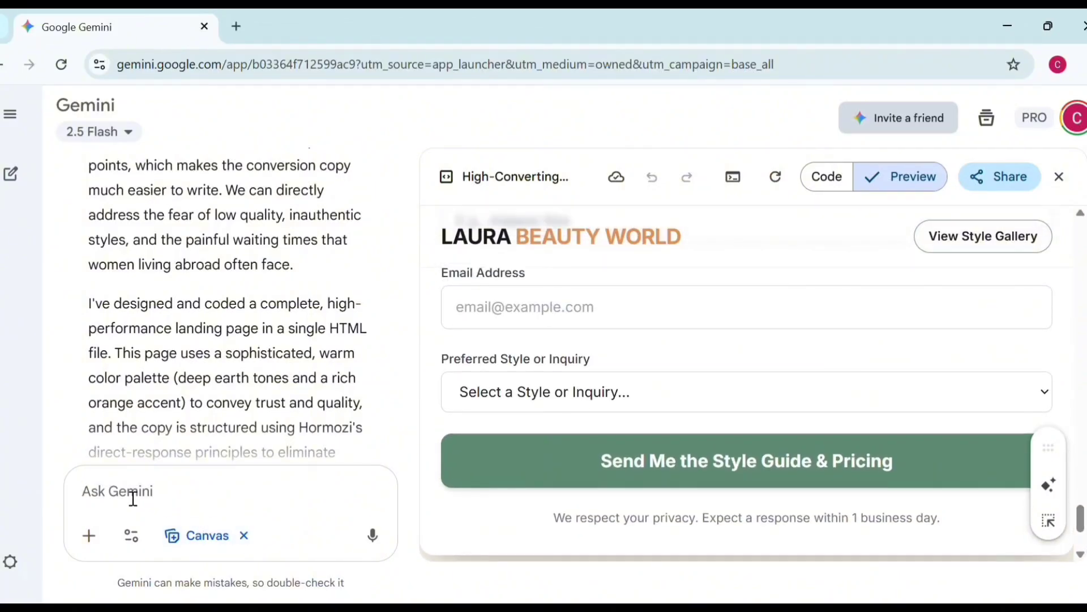
- Ask Gemini: 'my brand color is white and purple'
type("my ")
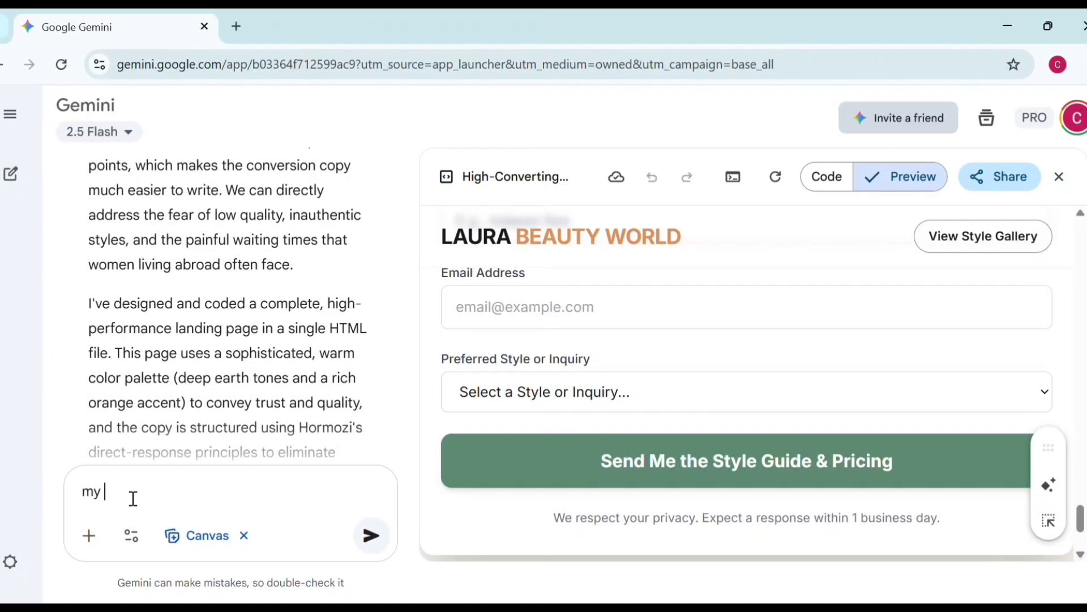
type("brand colo")
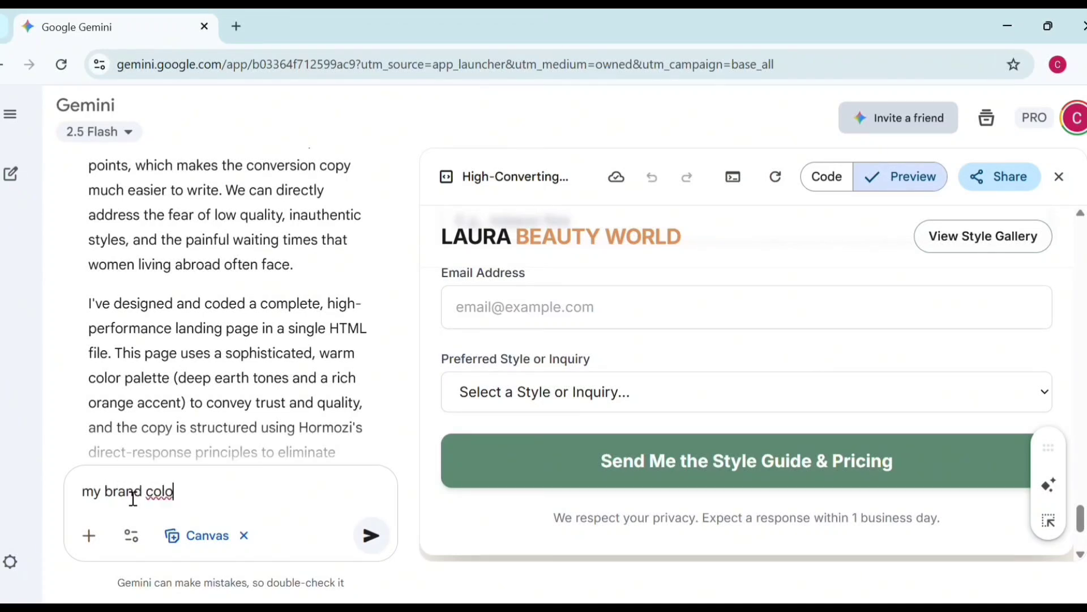
type("r is white and pu")
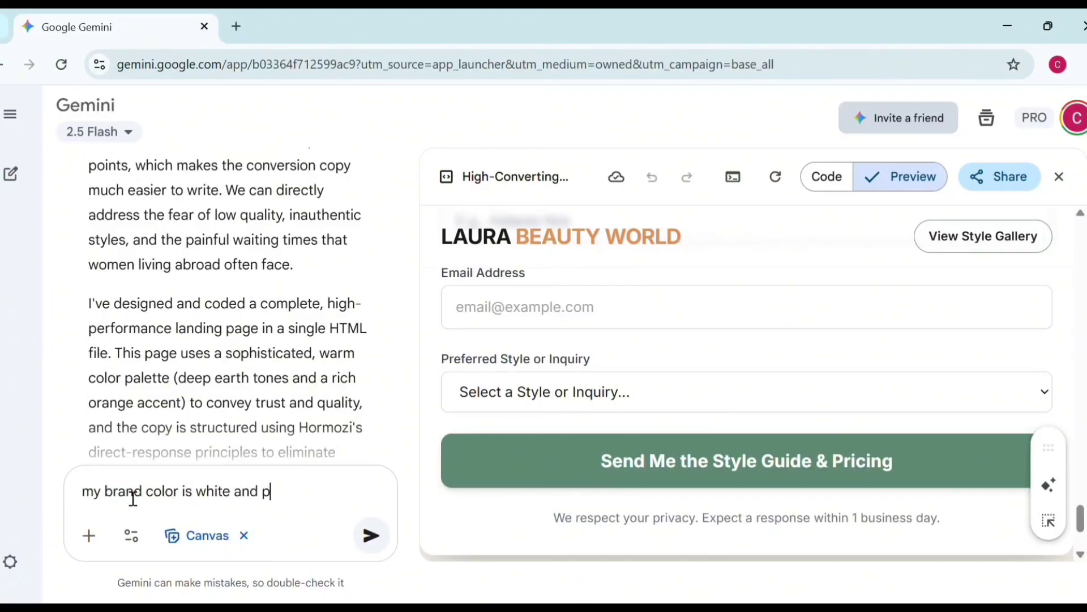
type("rple")
left_click(371, 535)
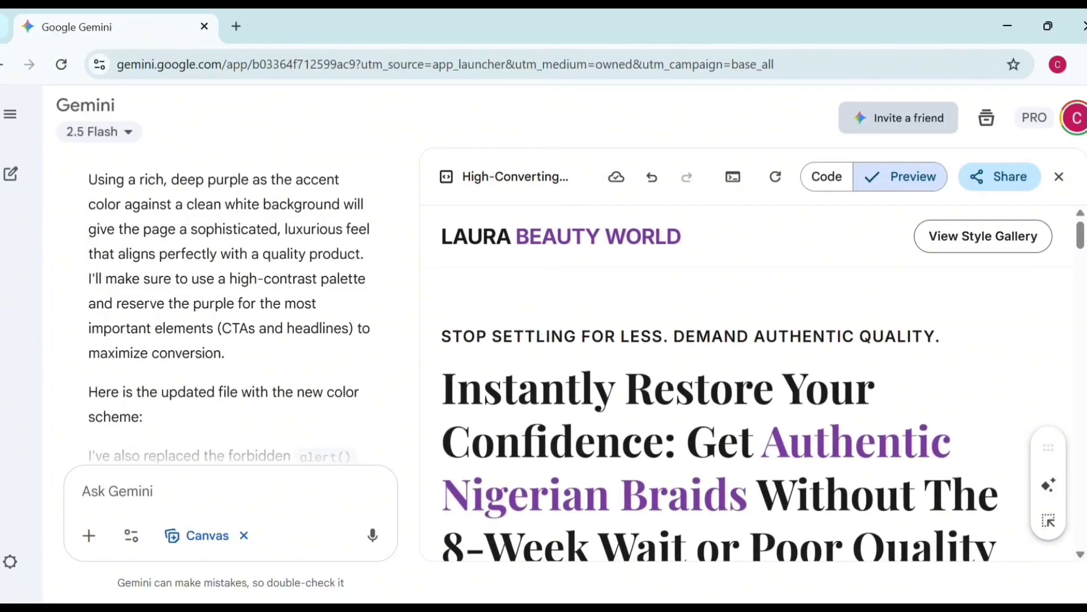
- Scroll the updated Canvas preview to check the purple-and-white design and Express Shipping section
left_click_drag(1081, 243, 1061, 376)
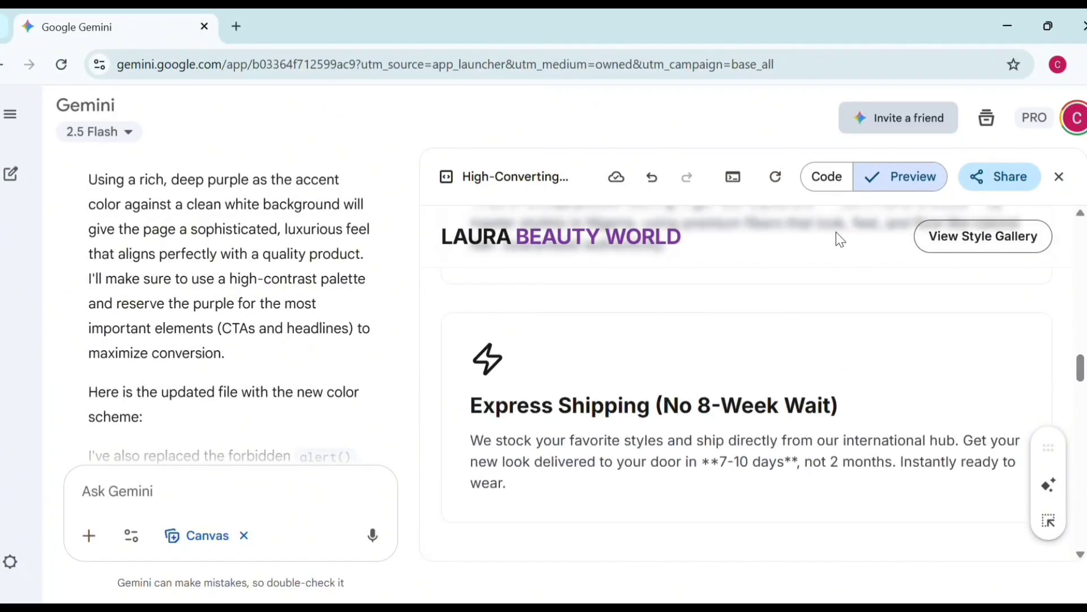
- Switch Canvas to Code view and select all of the landing page's HTML
left_click(824, 179)
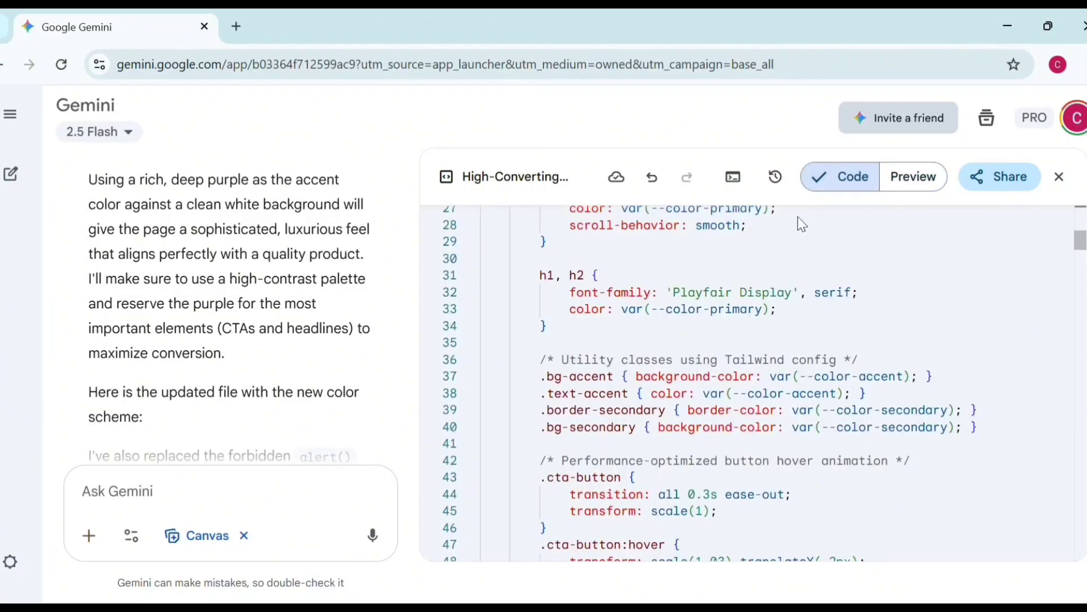
left_click(764, 293)
key("ctrl+a")
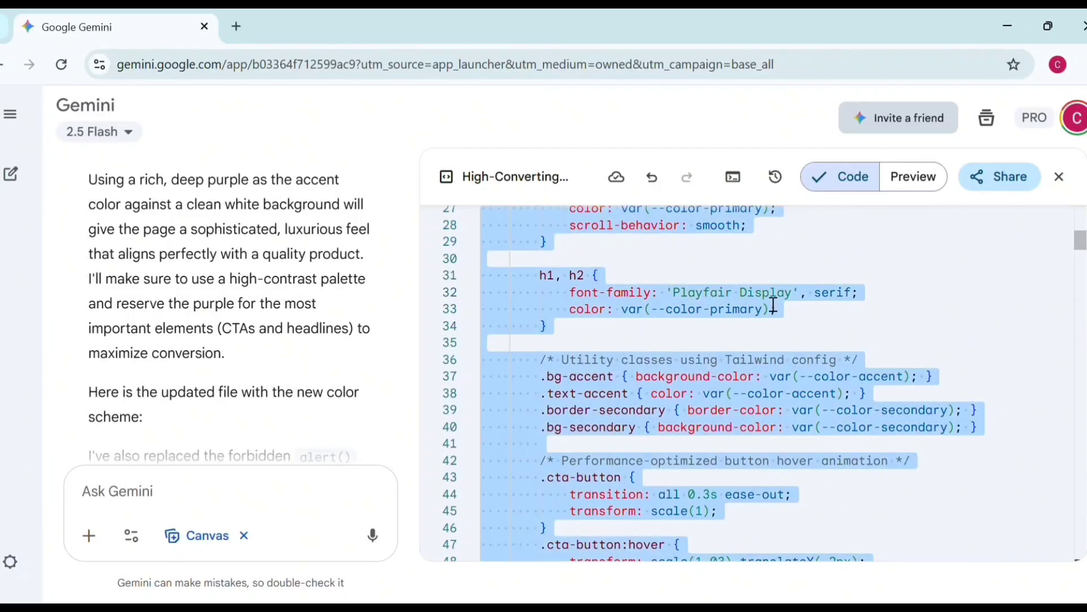
- Switch Canvas back to Preview and scroll to the top of the purple landing page
left_click(923, 183)
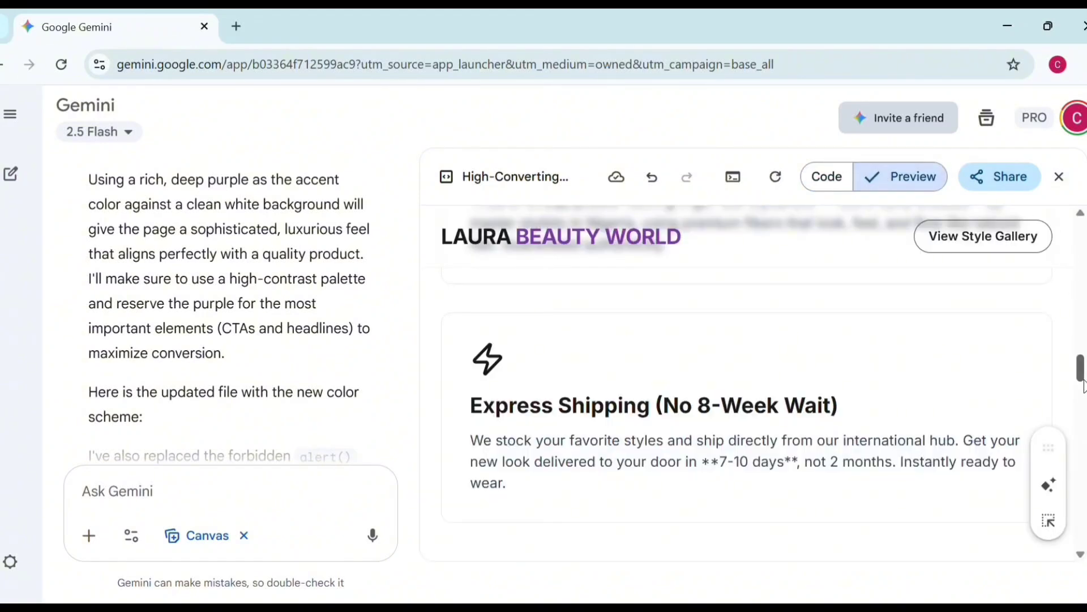
scroll(1080, 368, "up", 10)
scroll(747, 385, "up", 3)
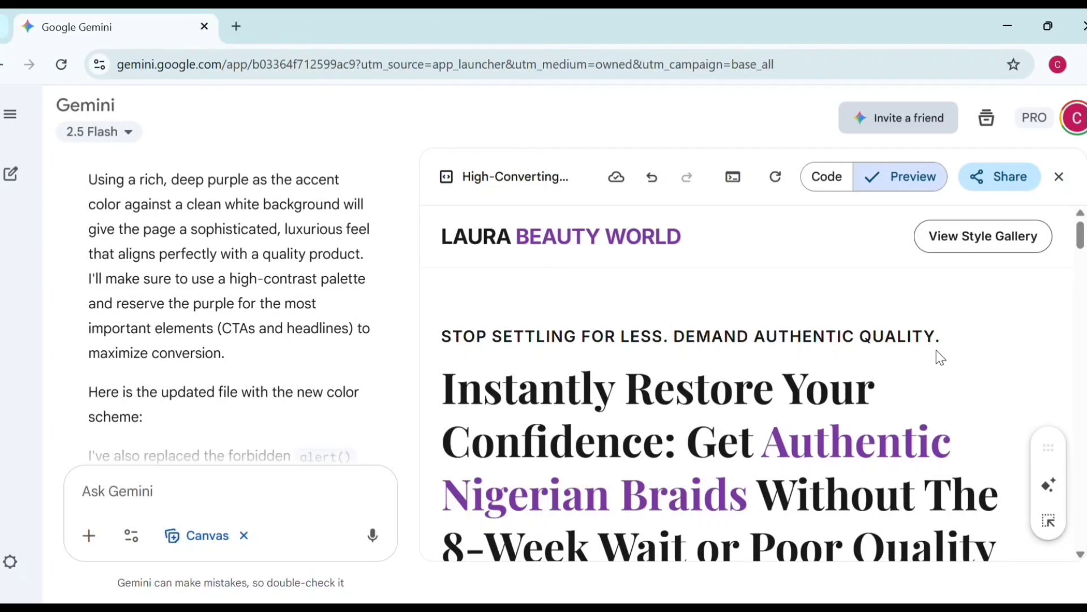
- In a new tab, search Google for systeme.io and open its homepage
left_click(237, 26)
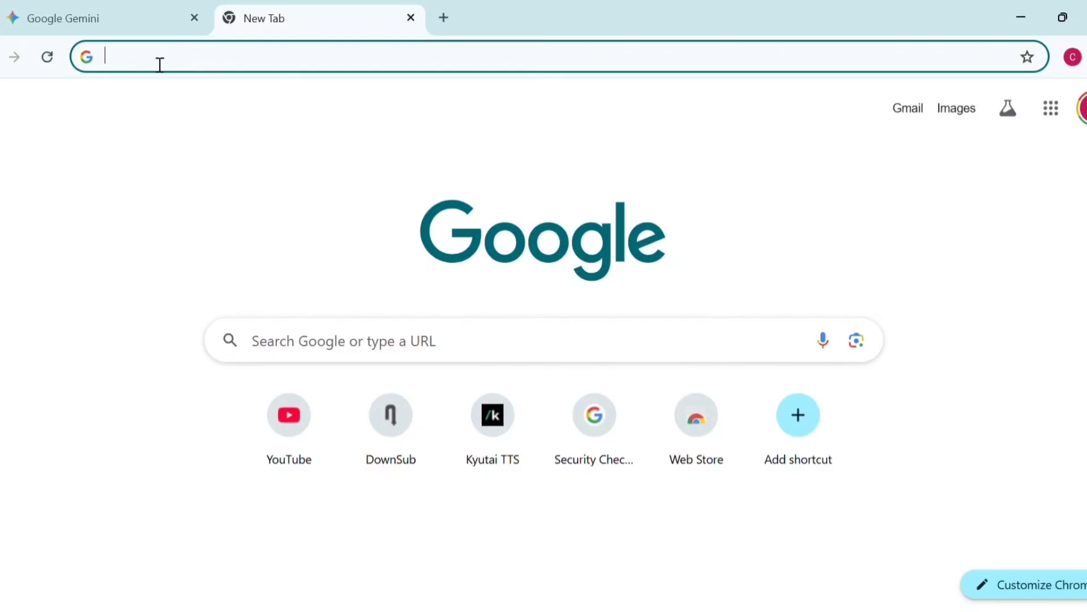
type("sy")
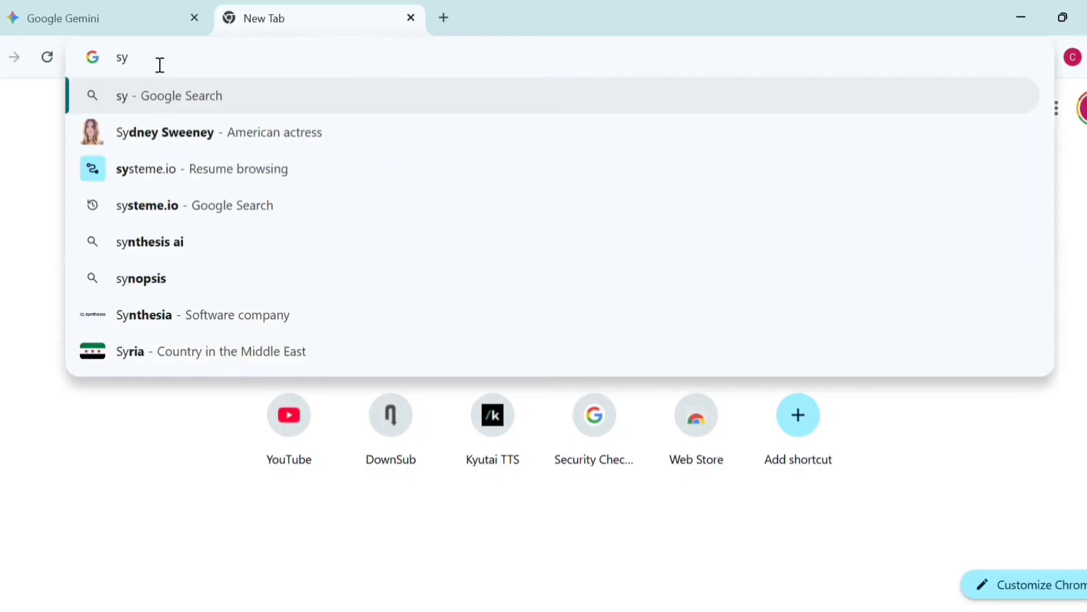
left_click(138, 206)
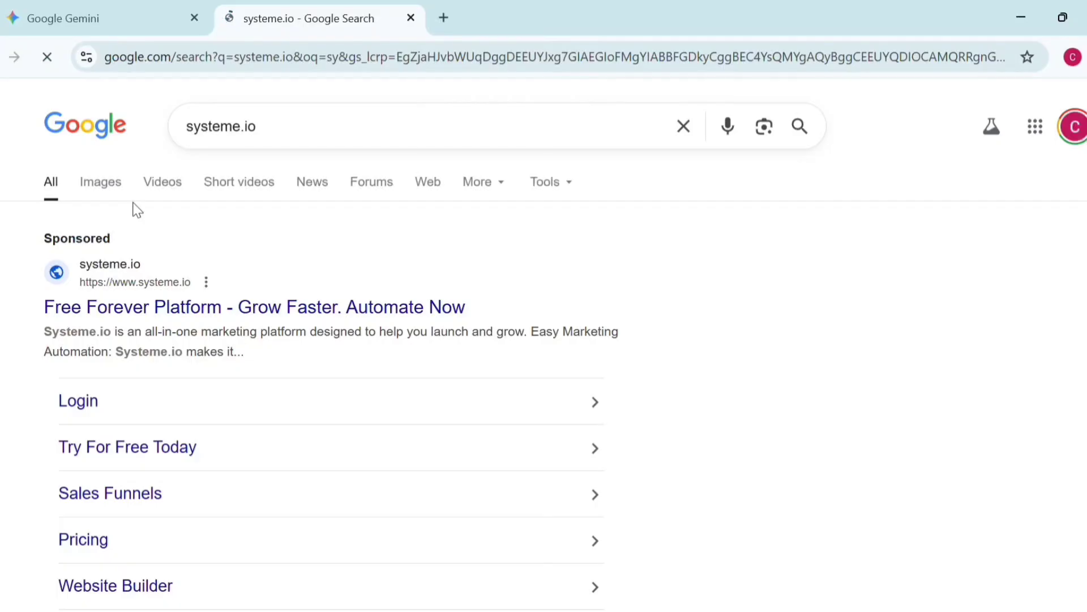
scroll(138, 210, "down", 2)
scroll(168, 275, "down", 2)
scroll(168, 275, "up", 4)
left_click(170, 310)
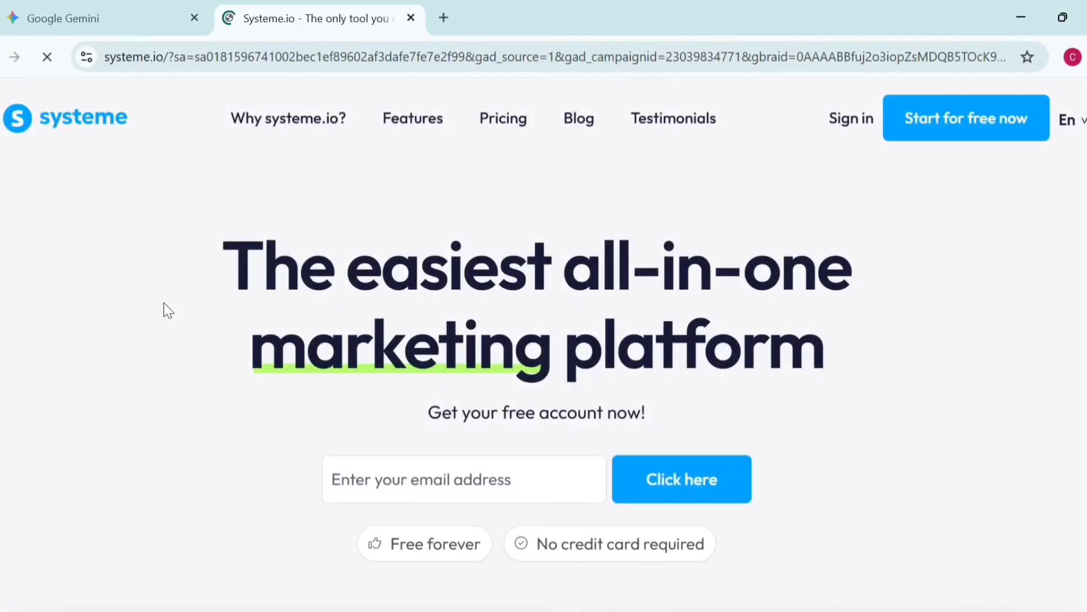
- Start a free systeme.io account and submit the sign-up email address
left_click(953, 140)
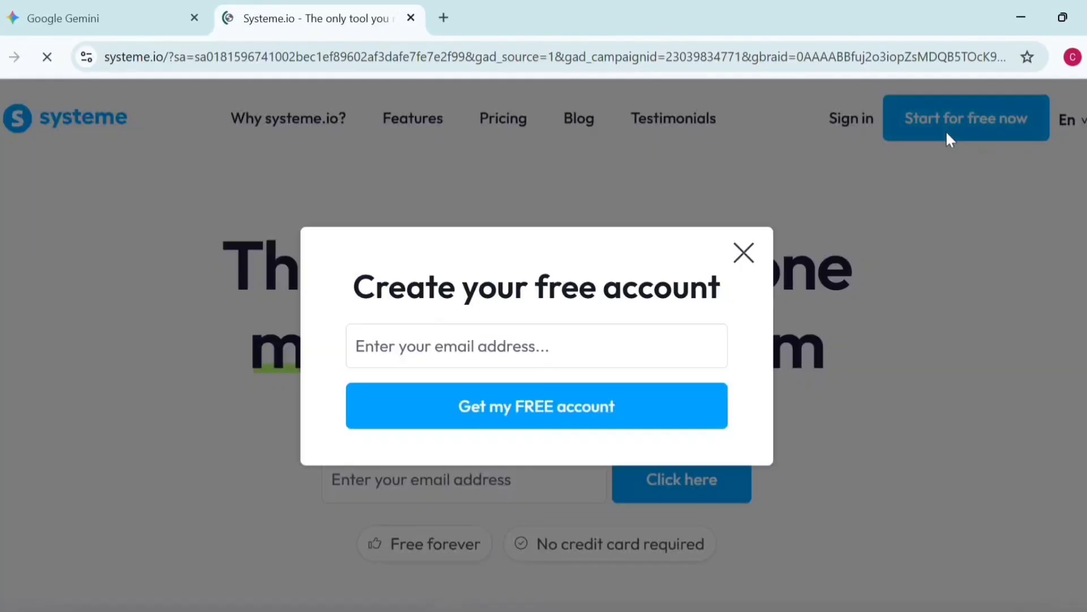
left_click(577, 372)
left_click(536, 393)
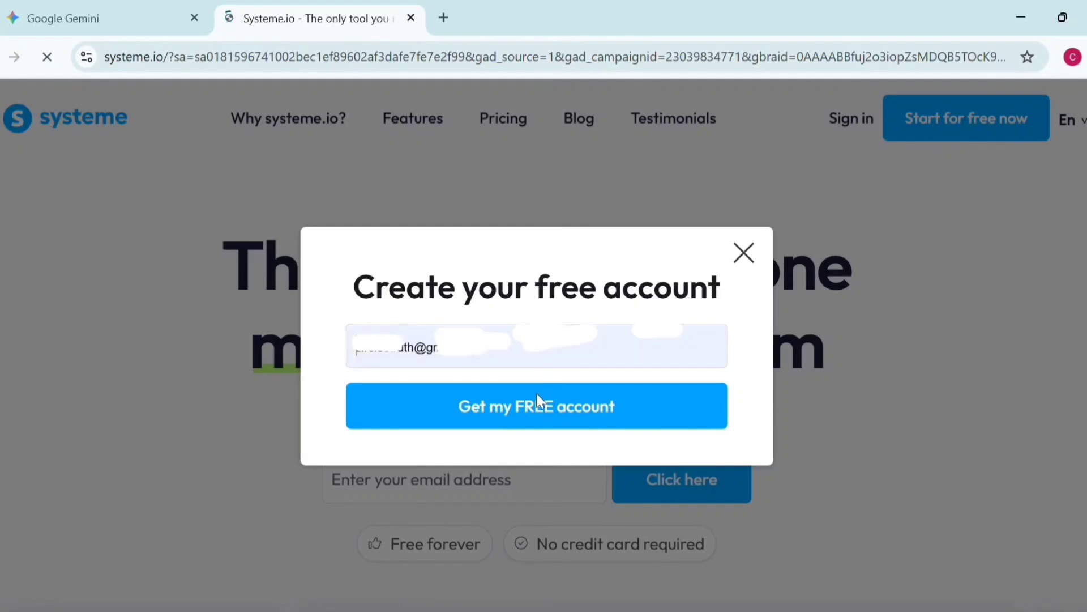
left_click(556, 407)
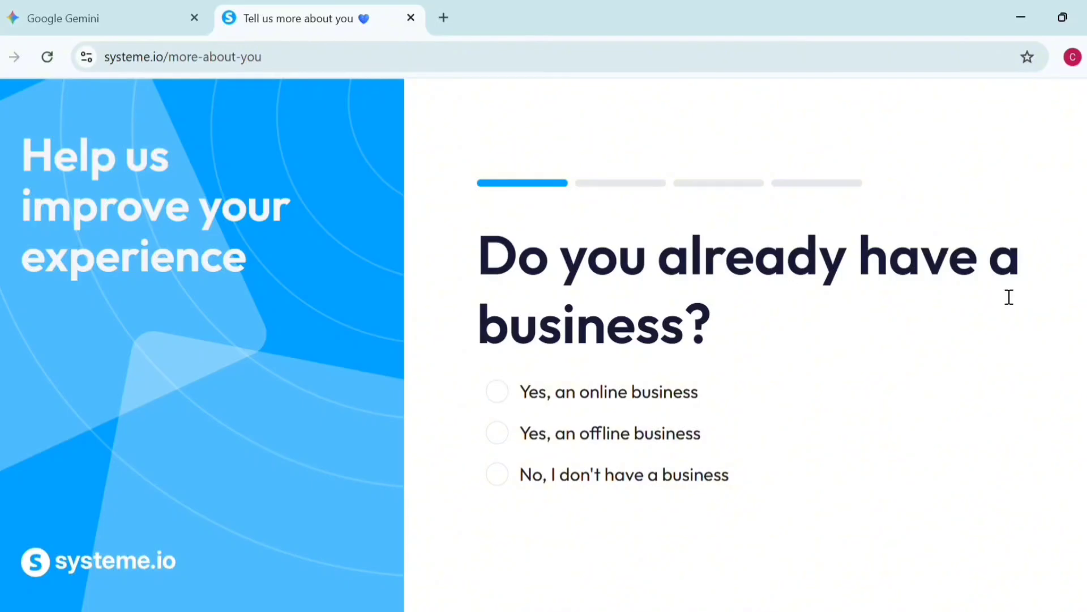
- Answer the business question with 'More than $1,000/year', then submit email and phone number
left_click(510, 395)
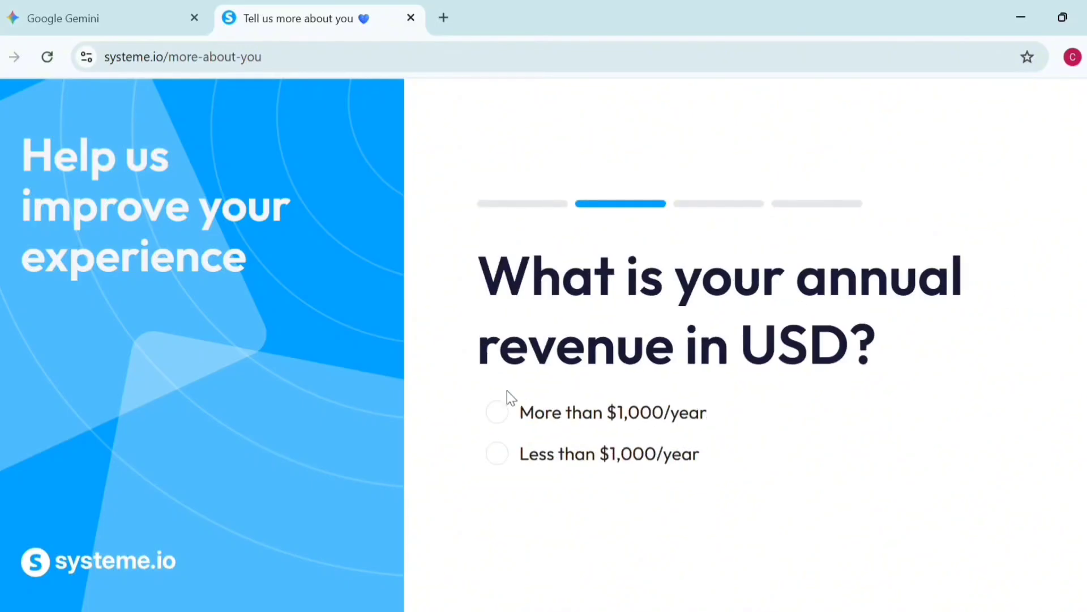
left_click(490, 406)
left_click(503, 412)
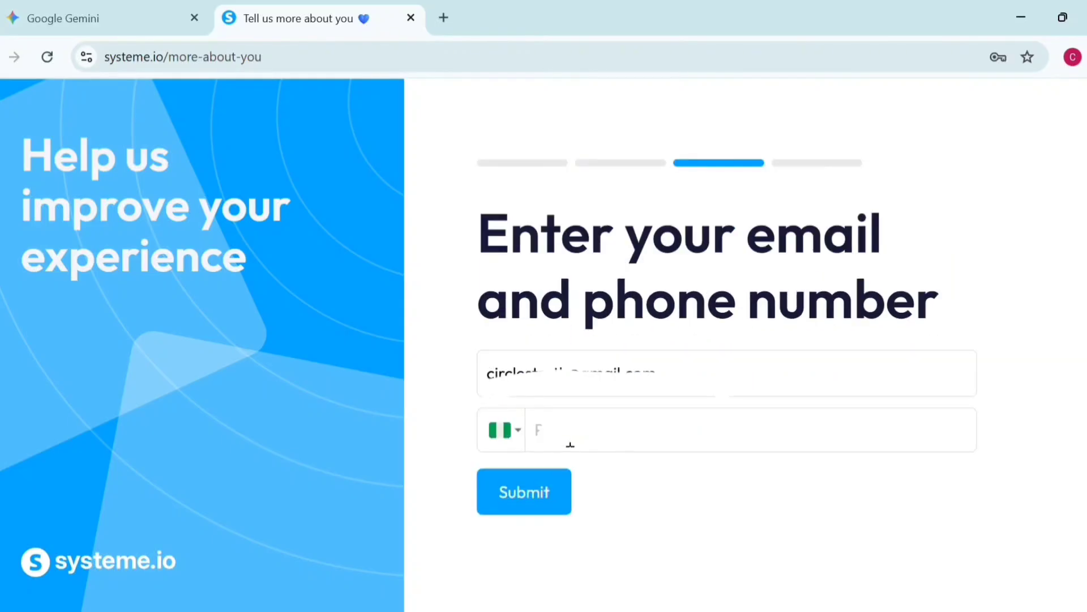
left_click(570, 445)
left_click(523, 502)
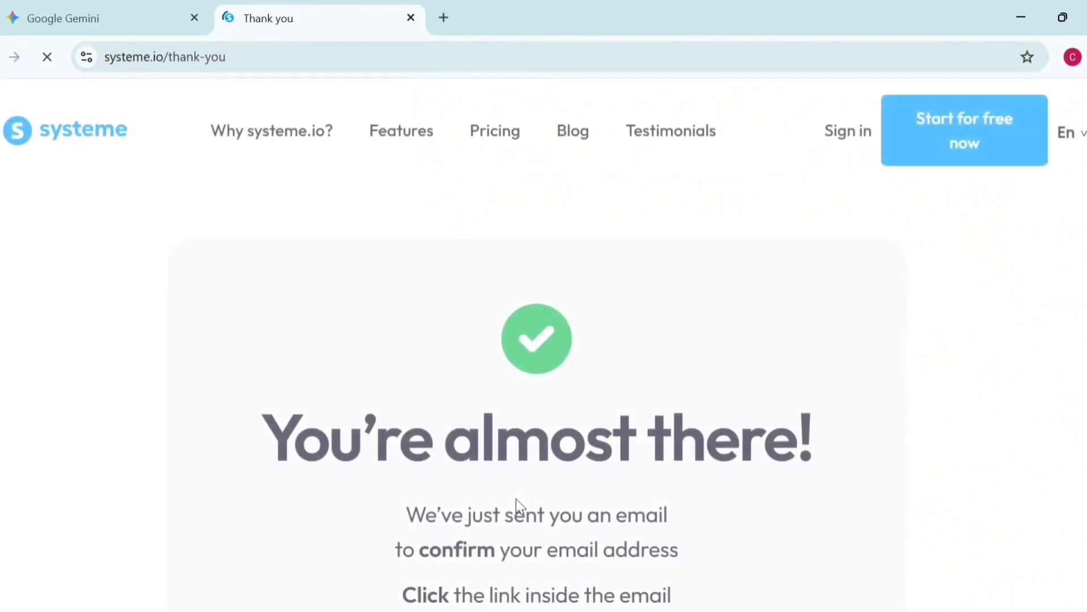
- Scroll through the thank-you page's email verification instructions
scroll(515, 498, "down", 2)
scroll(536, 357, "down", 1)
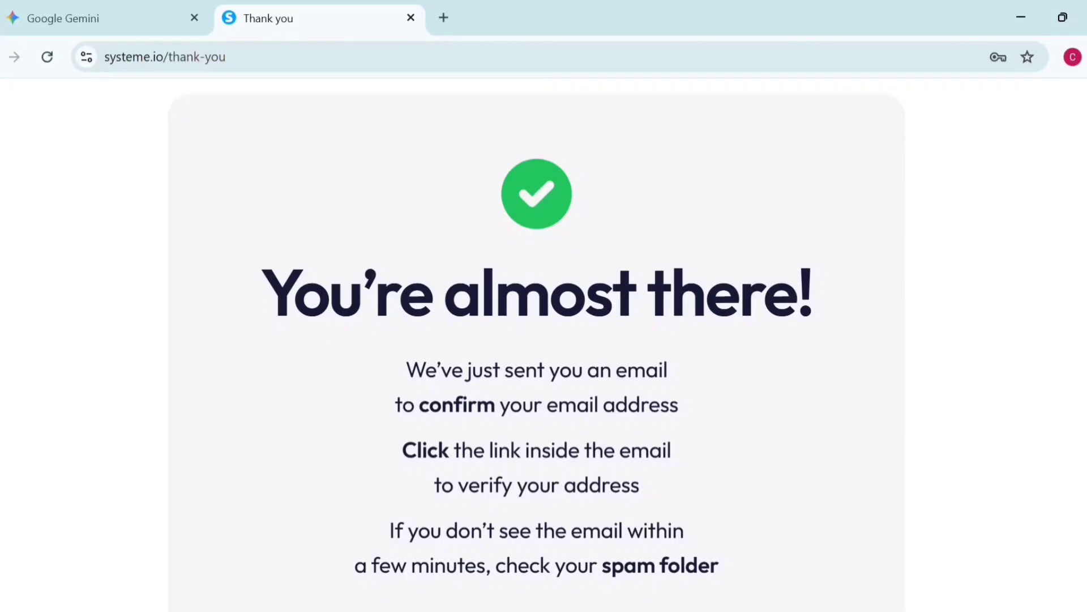
scroll(537, 346, "down", 3)
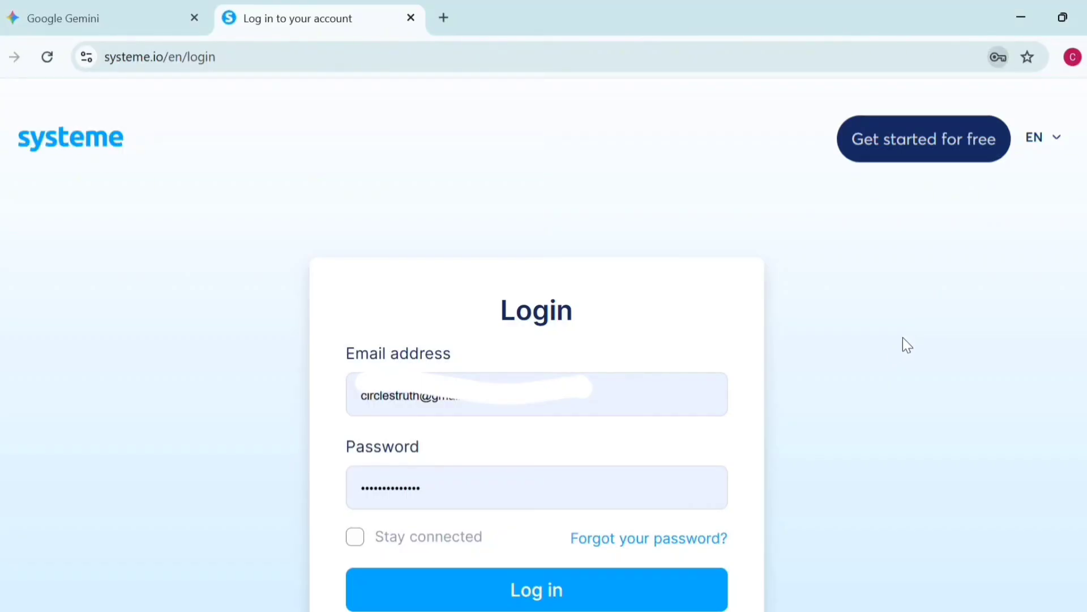
- Log in with 'Stay connected' ticked and enter the emailed verification code
left_click(357, 538)
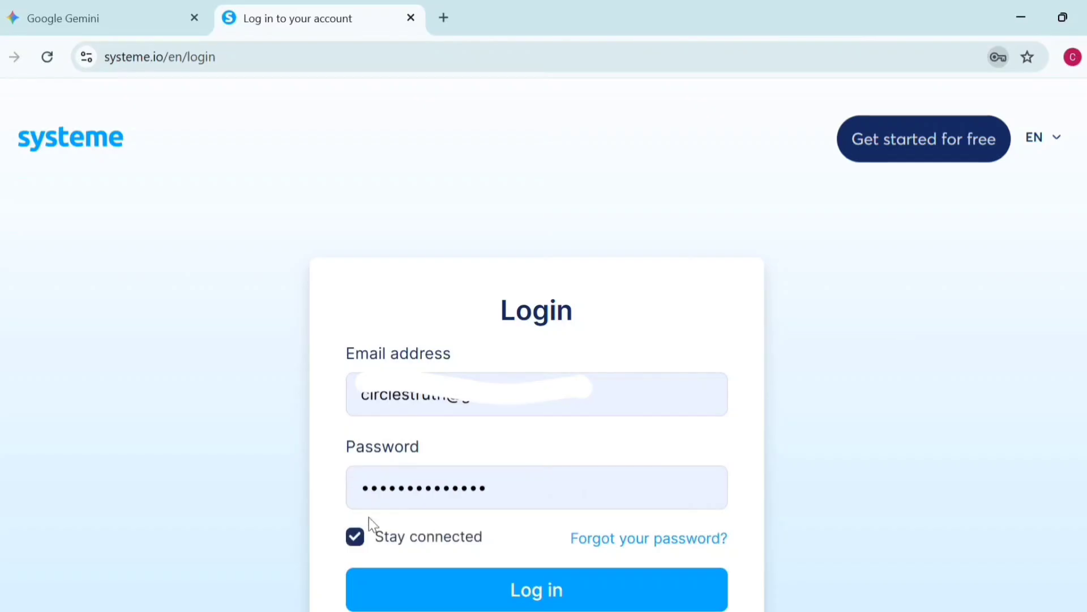
left_click(452, 594)
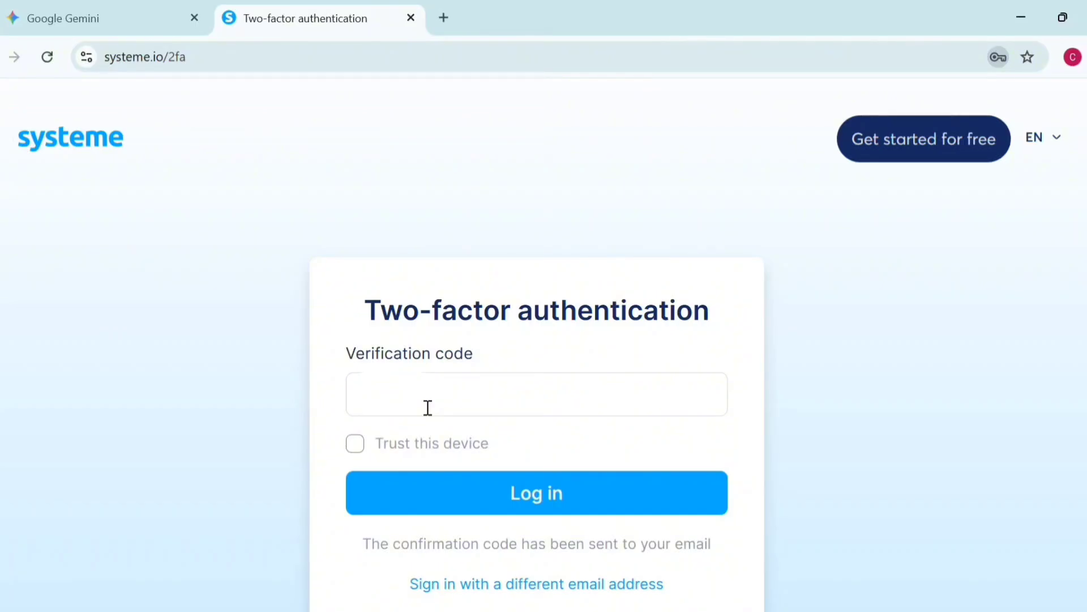
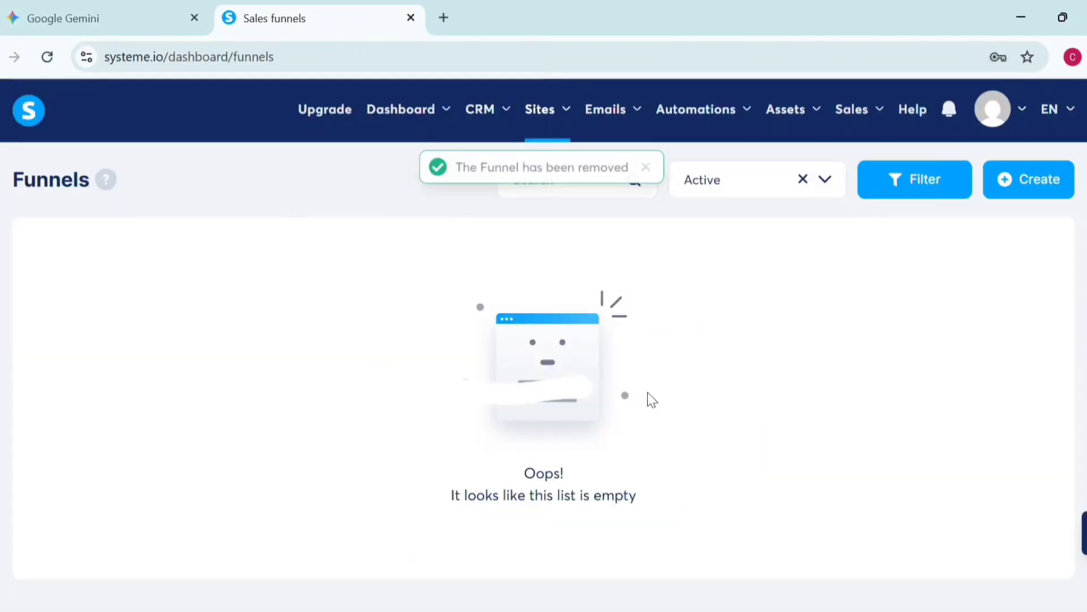
- From Sales funnels, create and save a funnel named 'Njasi' with the Build an audience goal
mouse_move(570, 117)
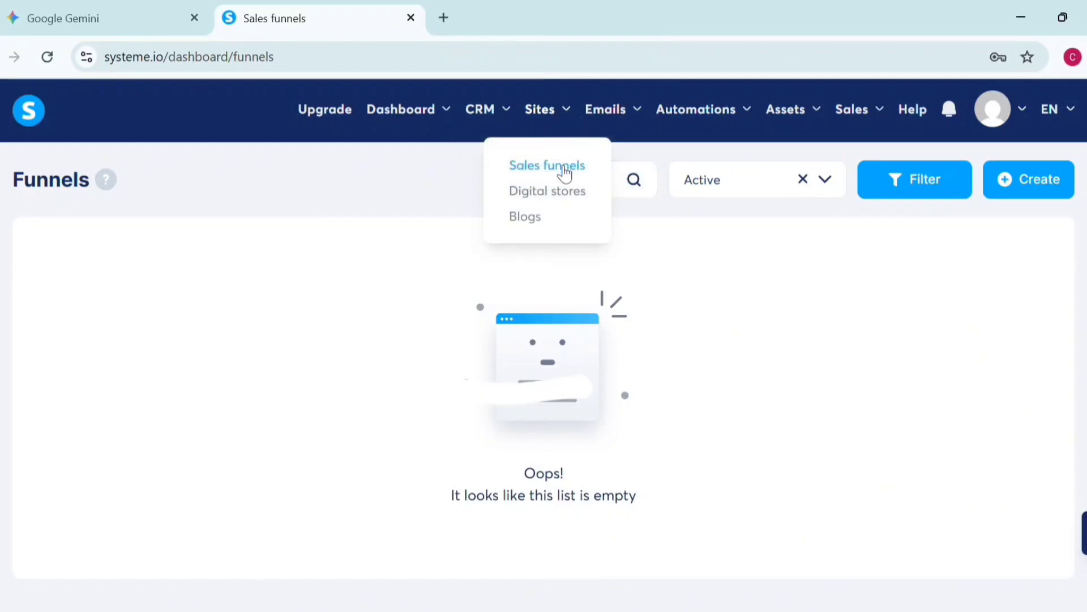
left_click(563, 170)
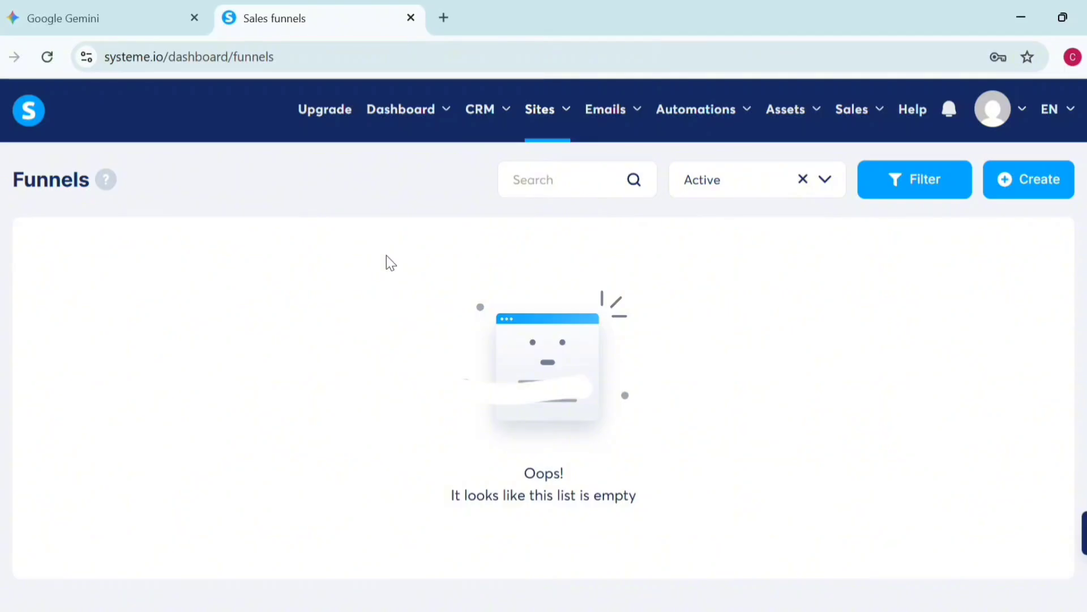
left_click(1039, 186)
left_click(451, 283)
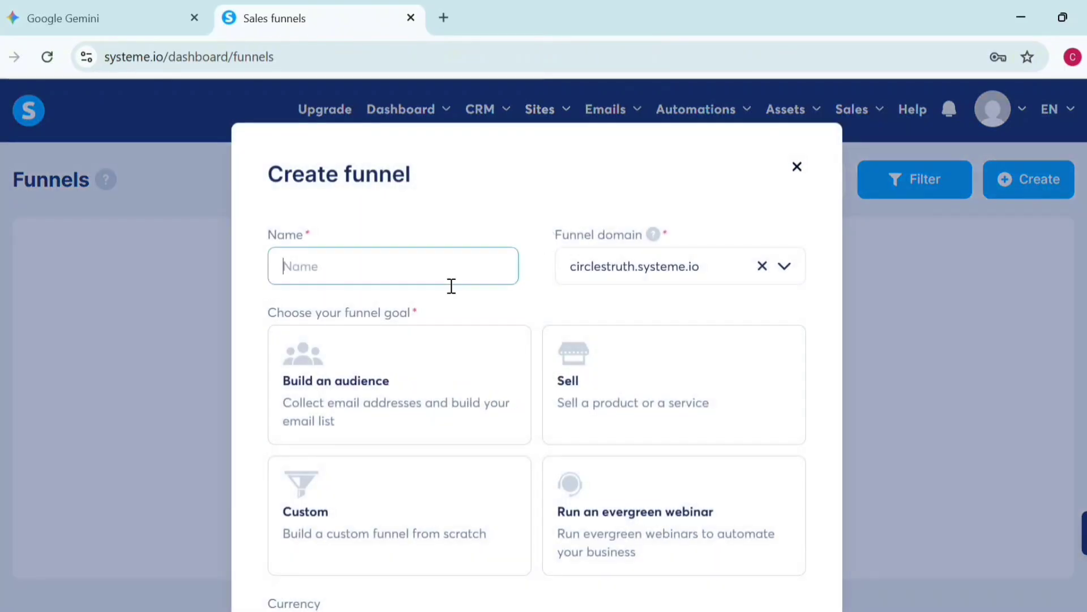
type("I")
key("BackSpace")
type("Njasi")
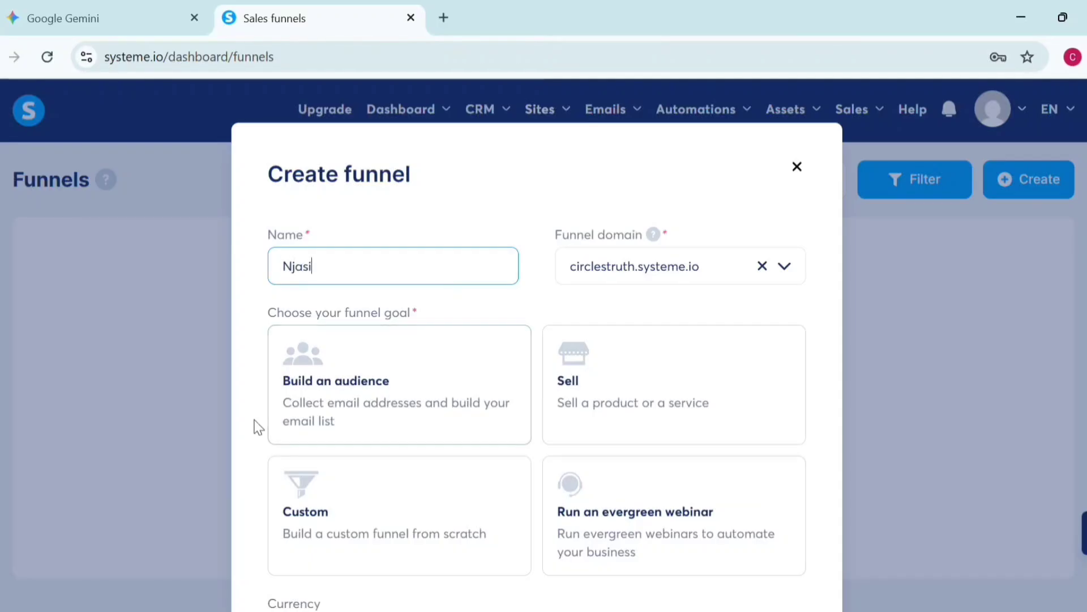
left_click(336, 387)
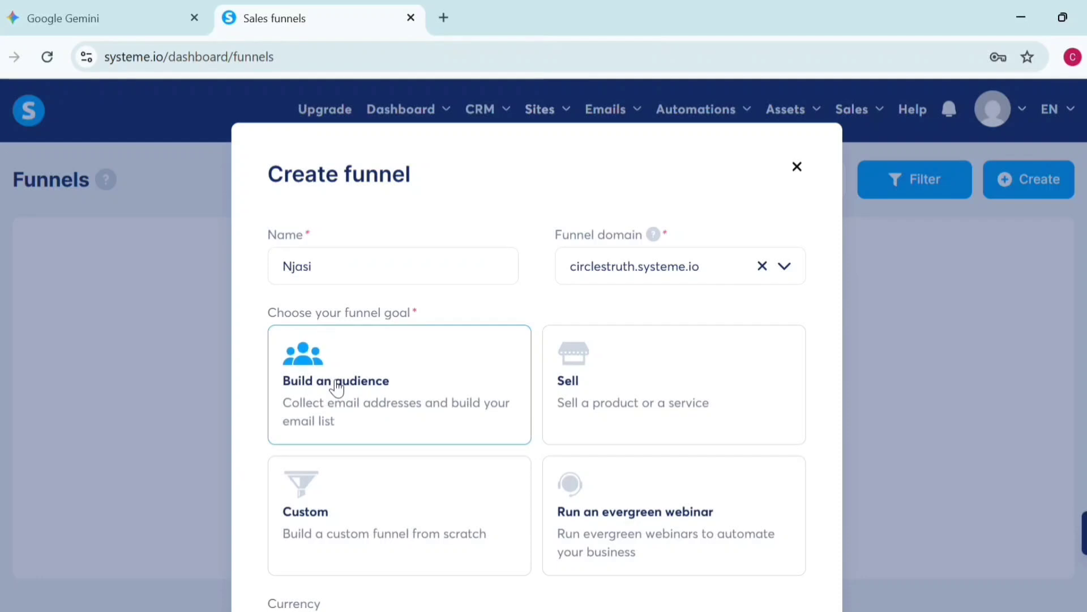
scroll(537, 351, "down", 3)
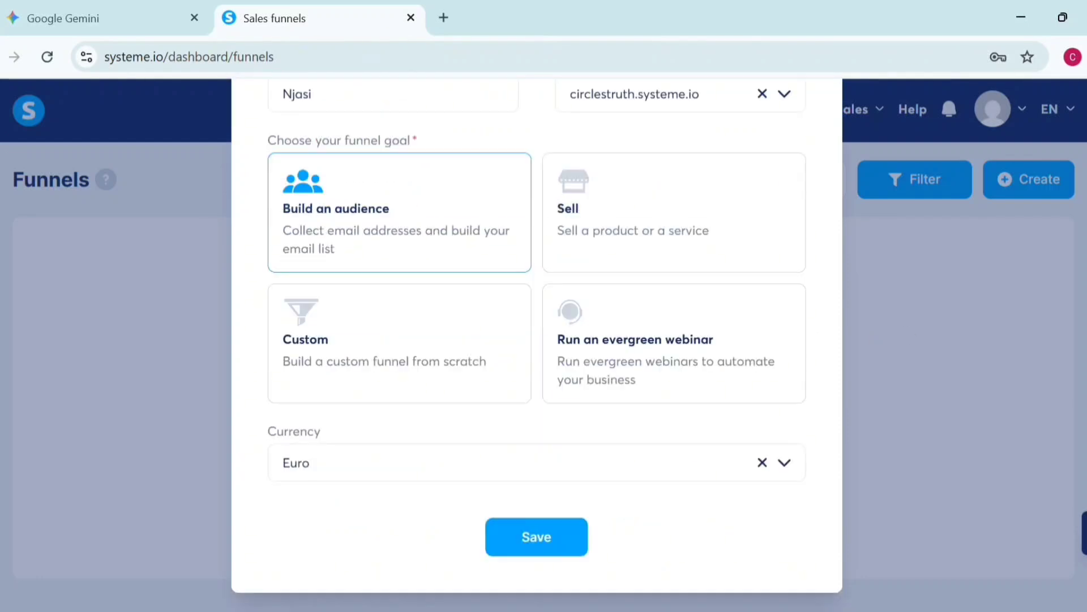
left_click(541, 522)
- Open the Njasi funnel to show its Opt-in page and Thank You steps
left_click(1033, 289)
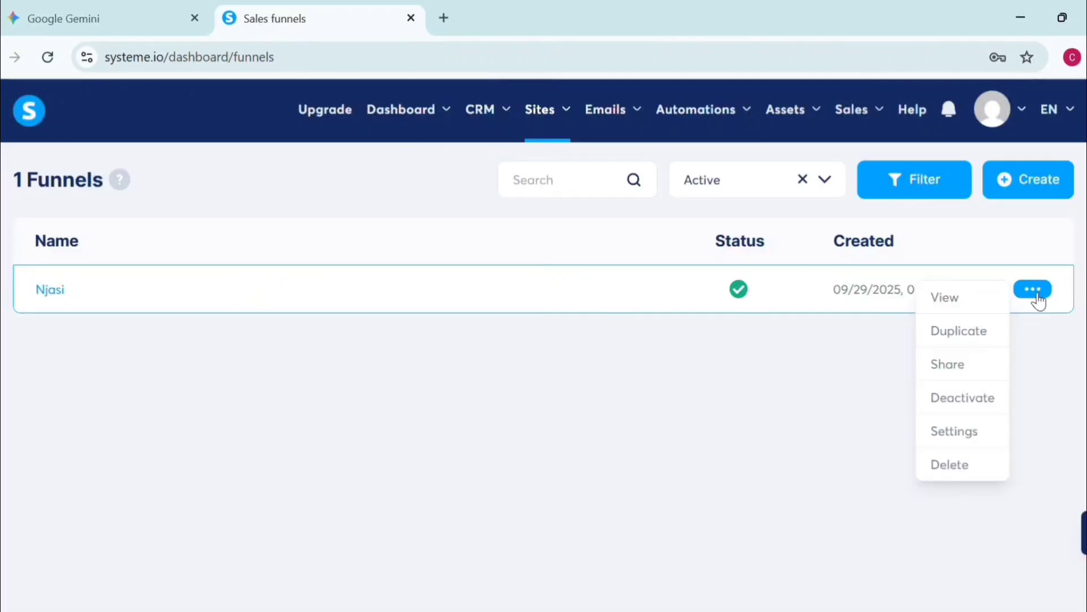
left_click(315, 331)
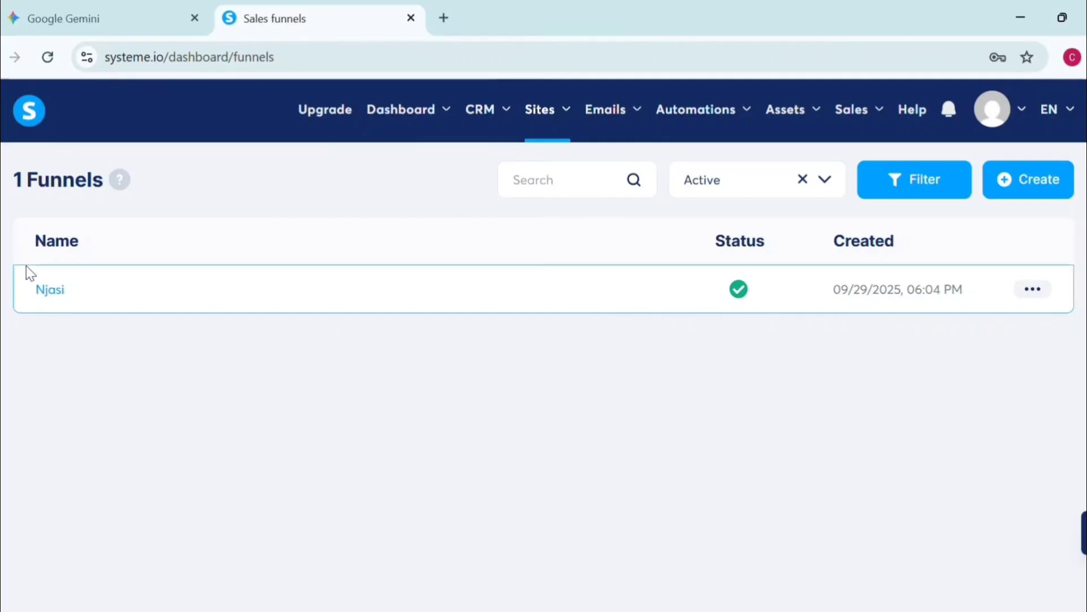
left_click(51, 295)
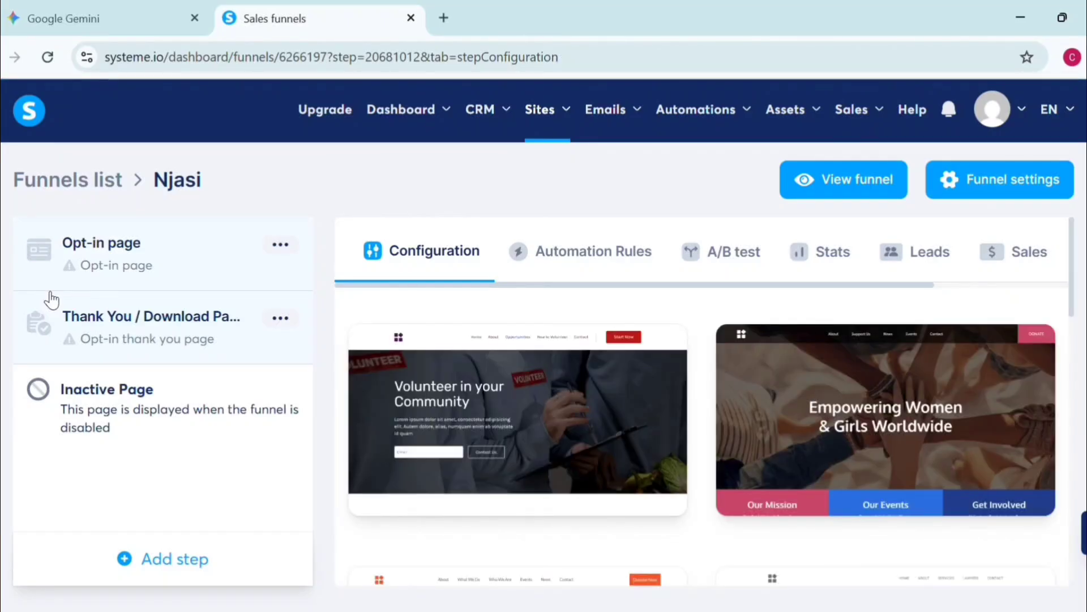
- Apply the Experience Creativity Across Centuries template to the opt-in page and open it in the editor
scroll(695, 401, "down", 3)
scroll(707, 401, "down", 15)
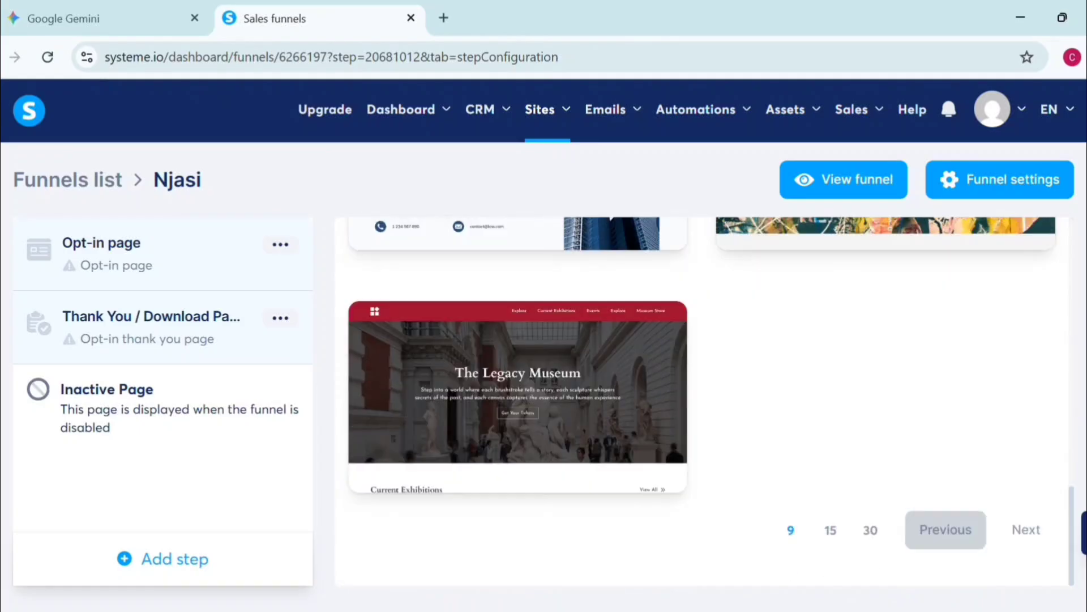
scroll(702, 401, "up", 10)
scroll(702, 401, "down", 4)
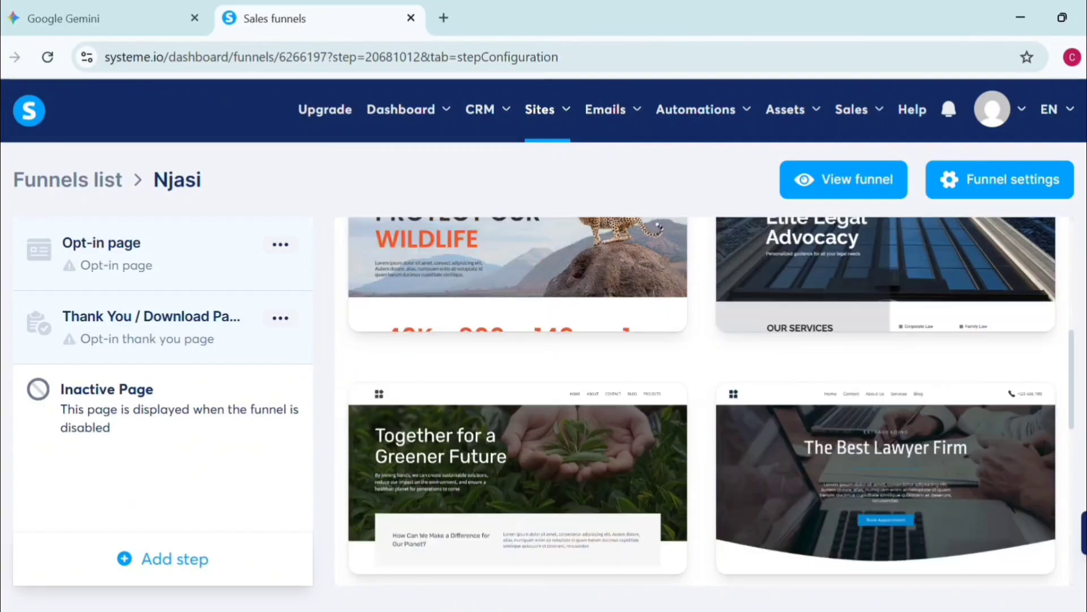
scroll(703, 401, "down", 6)
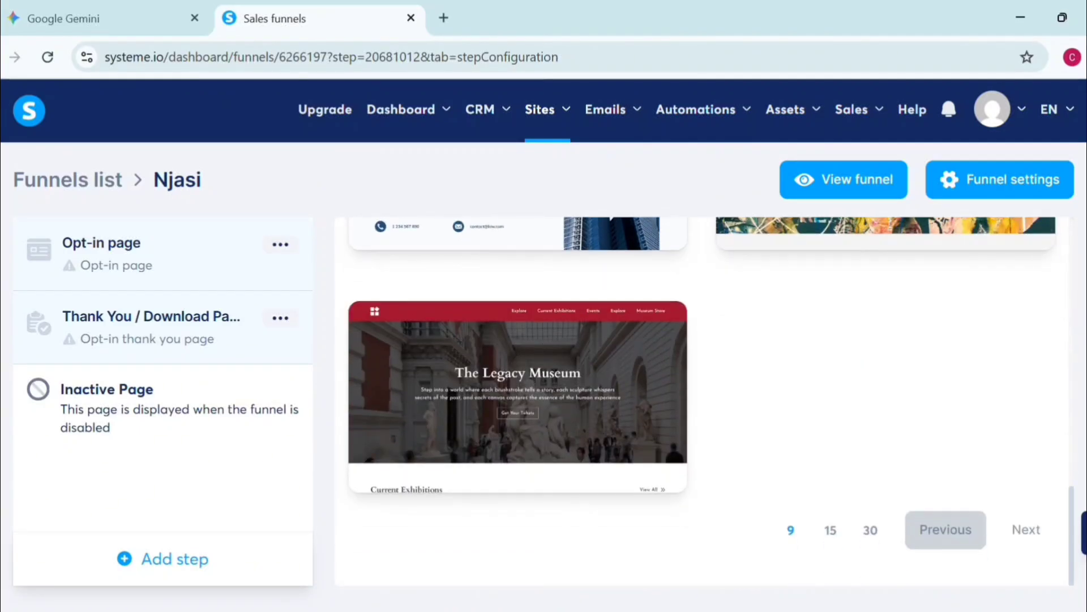
scroll(708, 401, "up", 4)
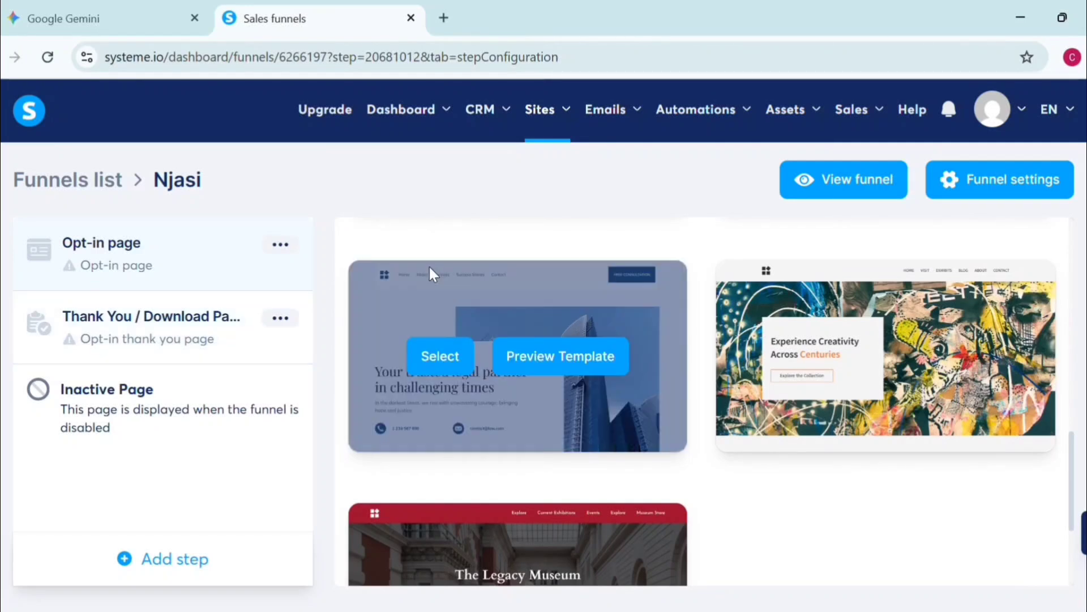
mouse_move(879, 379)
left_click(801, 363)
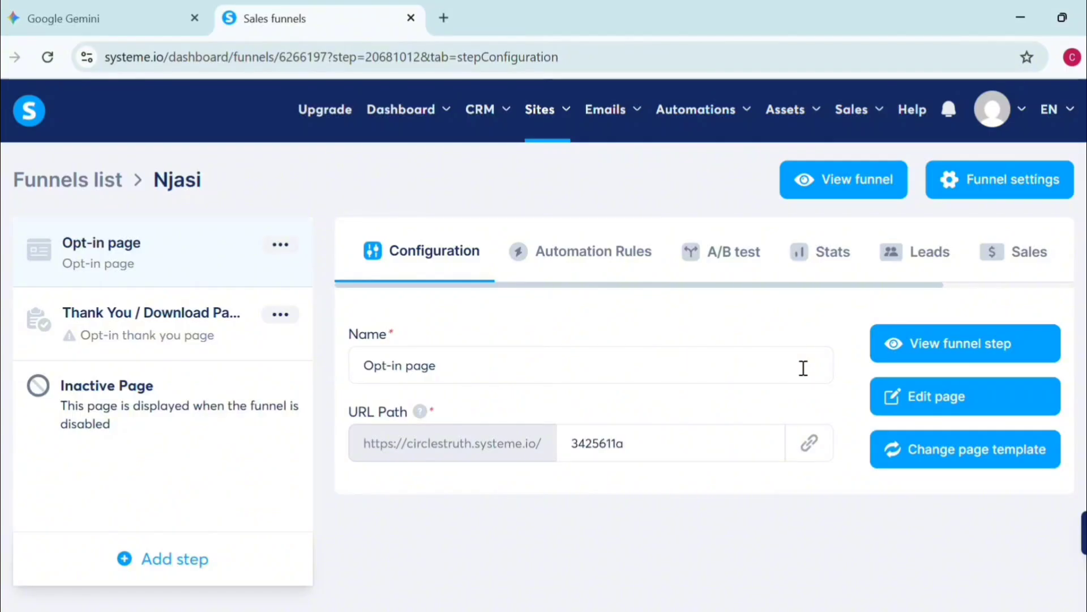
left_click(921, 404)
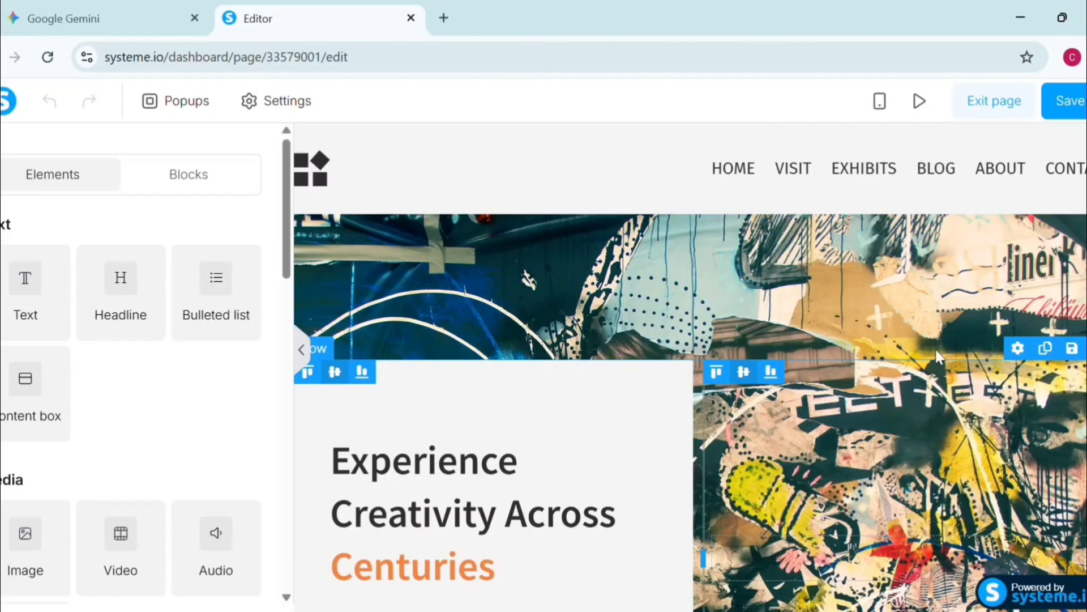
- Delete the header row, empty top section, hero section and Current Events section
left_click(1078, 162)
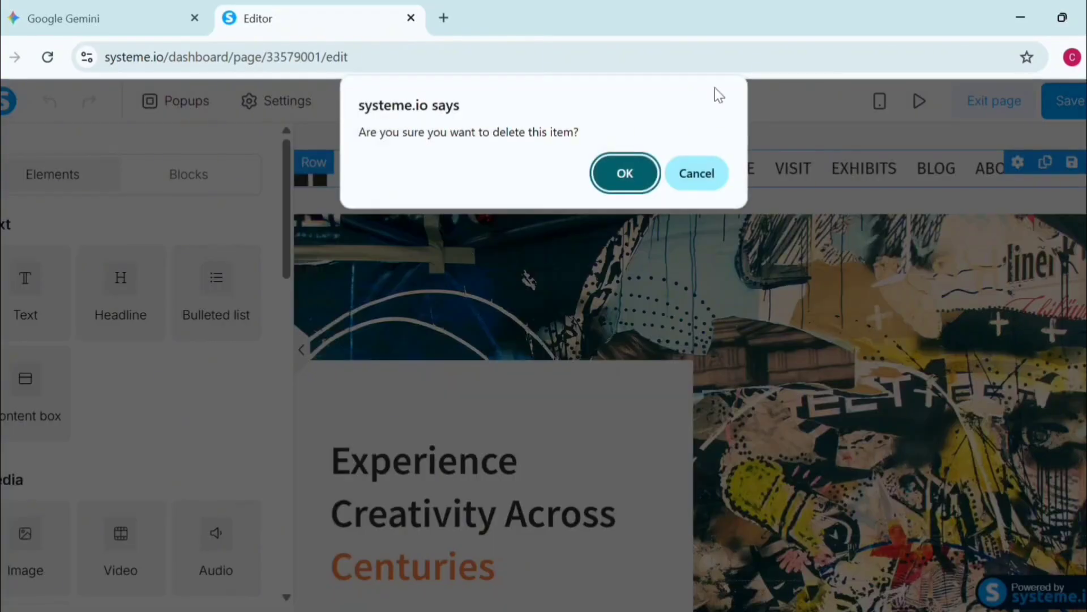
left_click(625, 173)
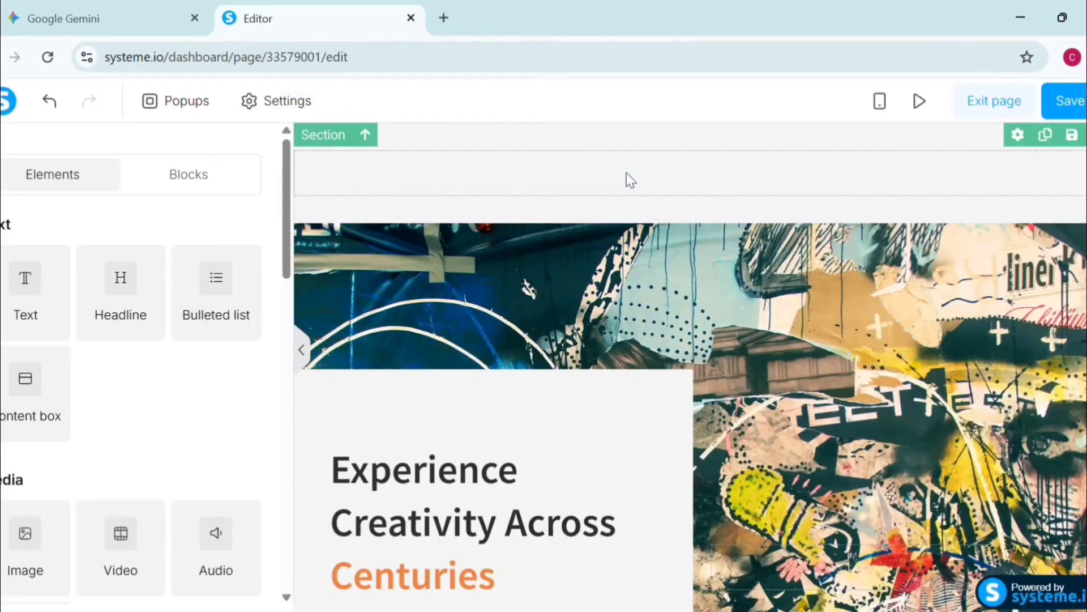
left_click(1074, 137)
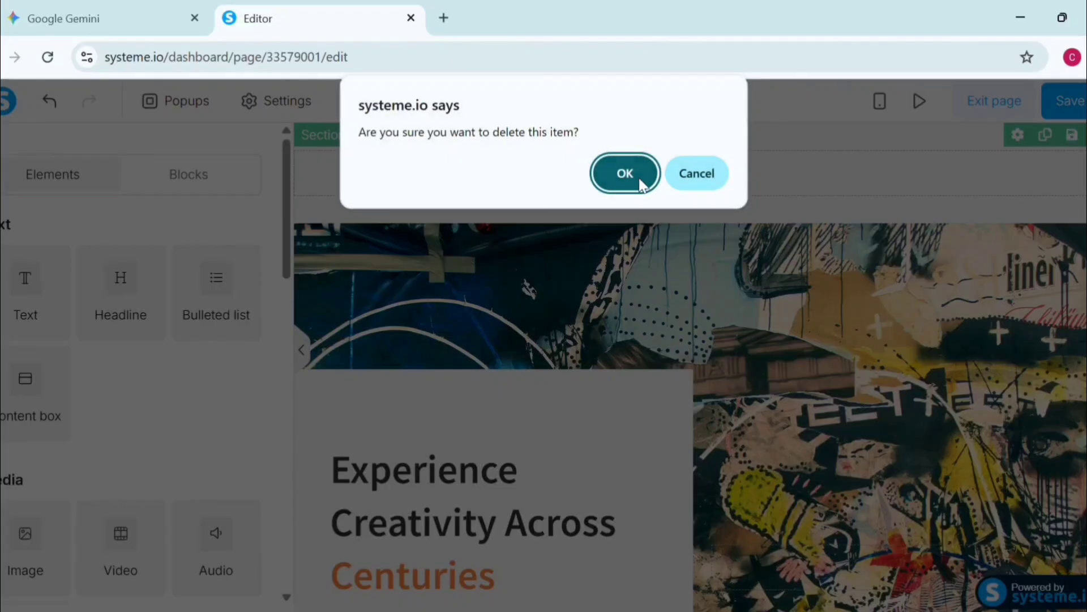
left_click(625, 174)
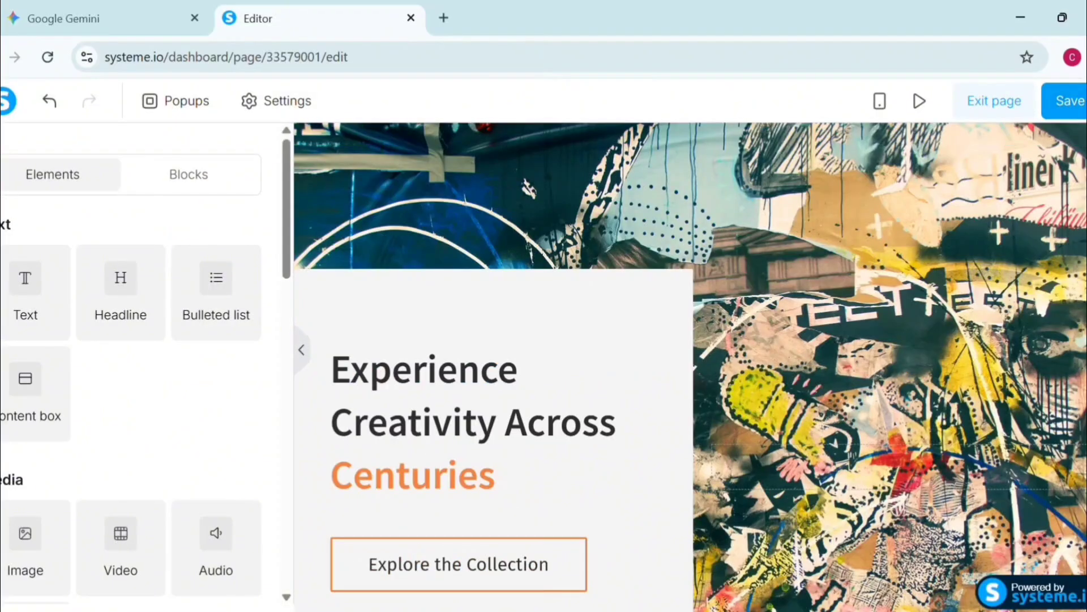
left_click(1074, 137)
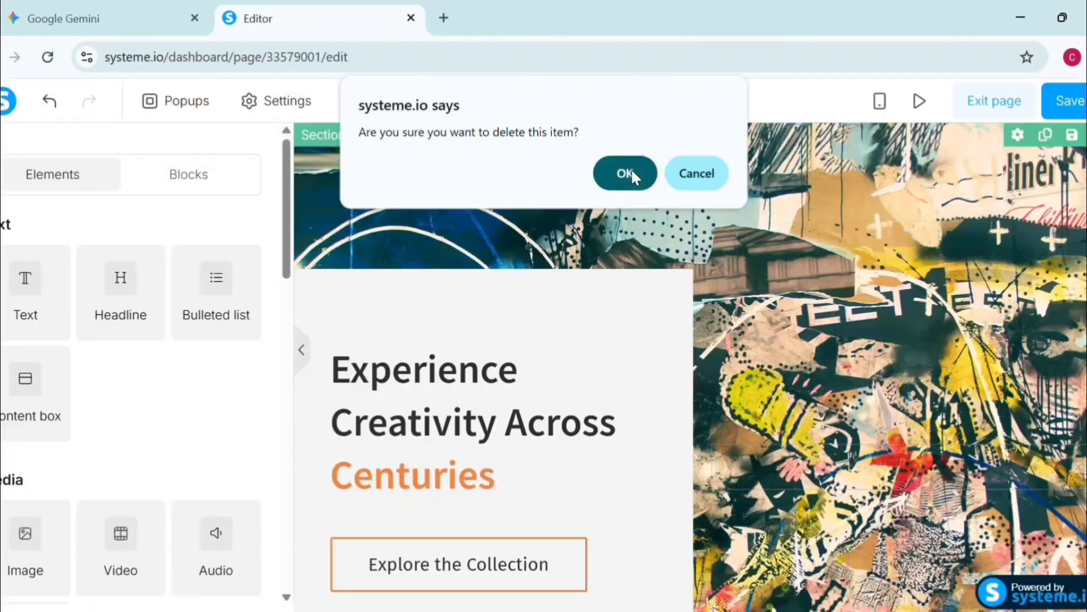
left_click(631, 168)
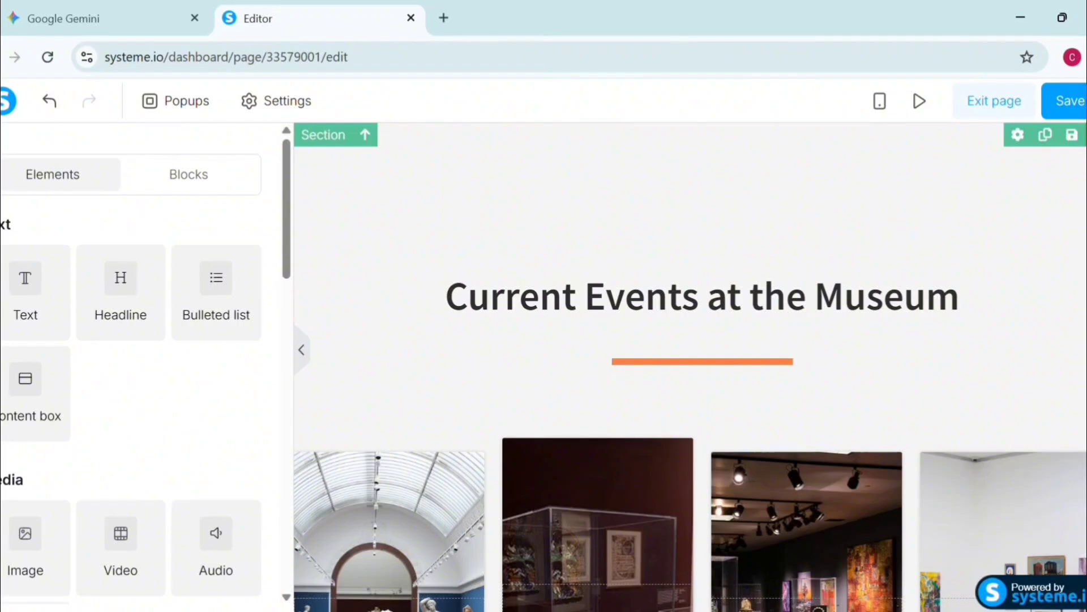
left_click(1072, 135)
left_click(618, 176)
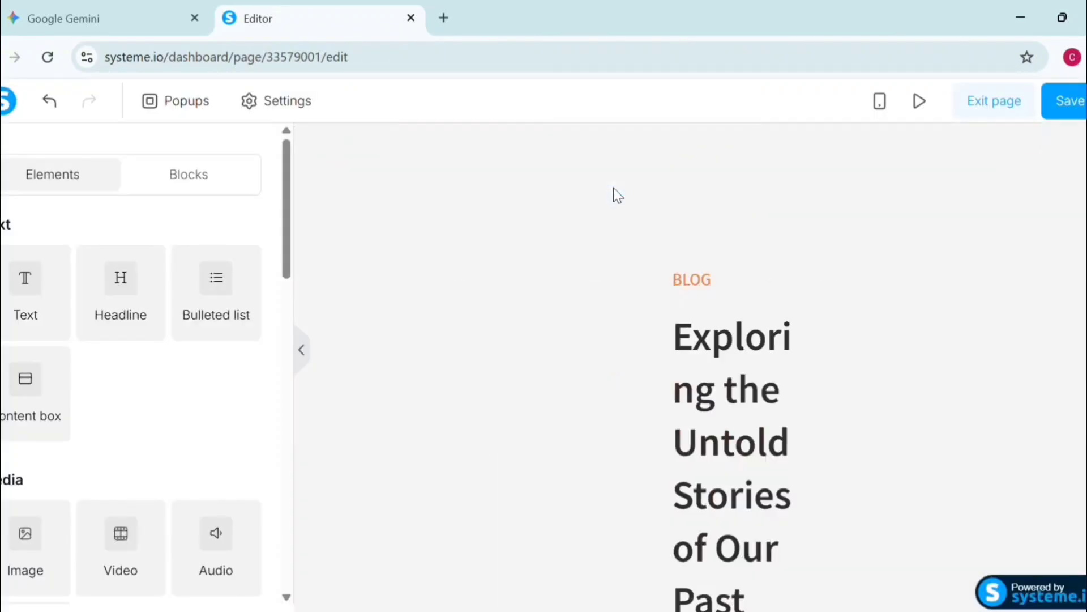
- Delete the BLOG, Step into the Past, Stay Updated, museum footer and bottom bar sections
mouse_move(613, 188)
left_click(1072, 134)
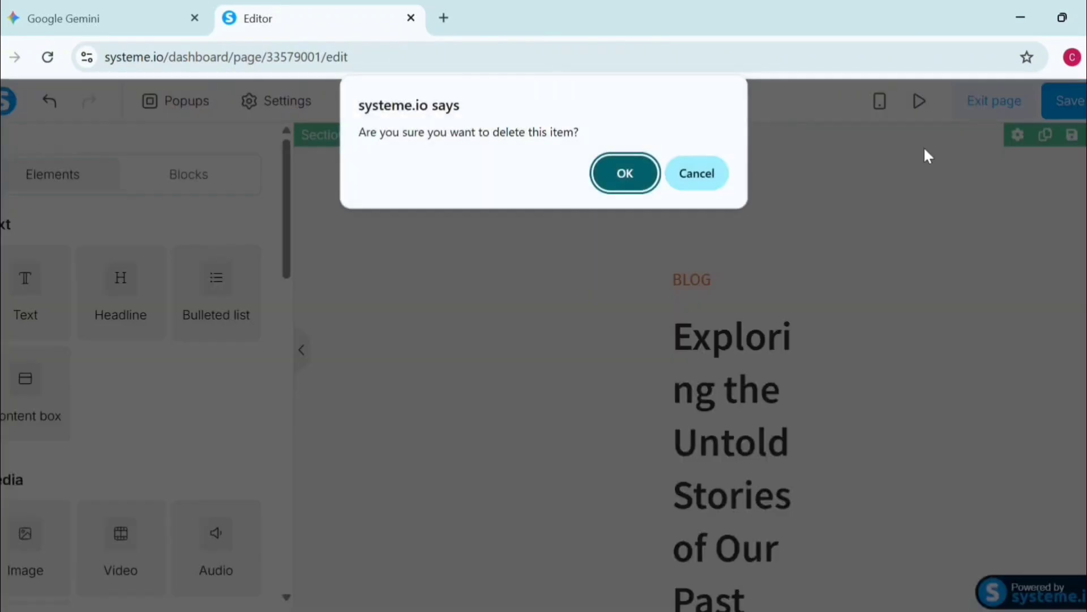
left_click(630, 167)
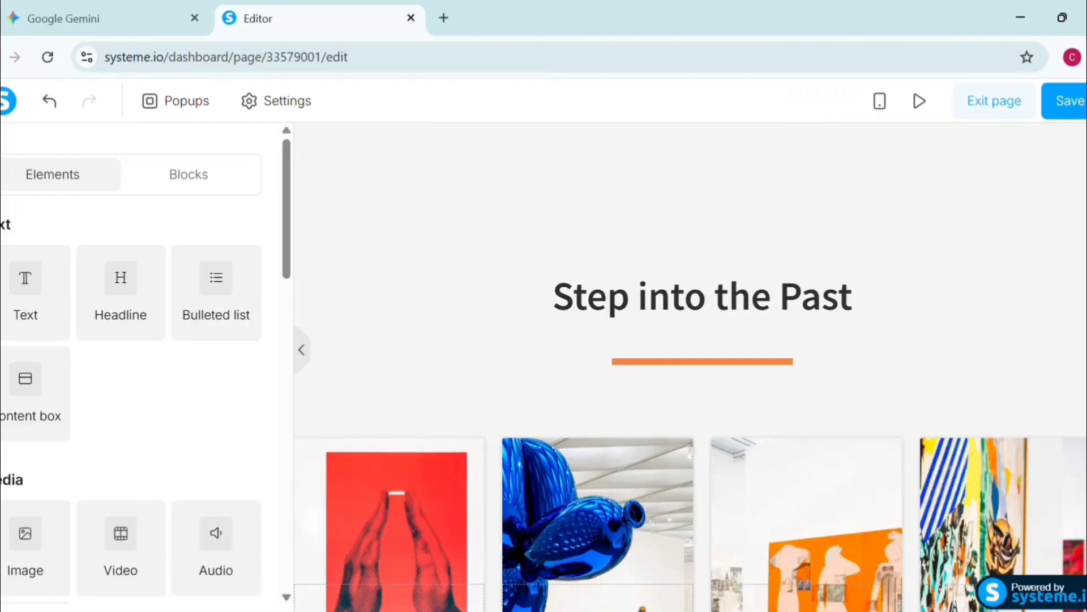
left_click(1072, 135)
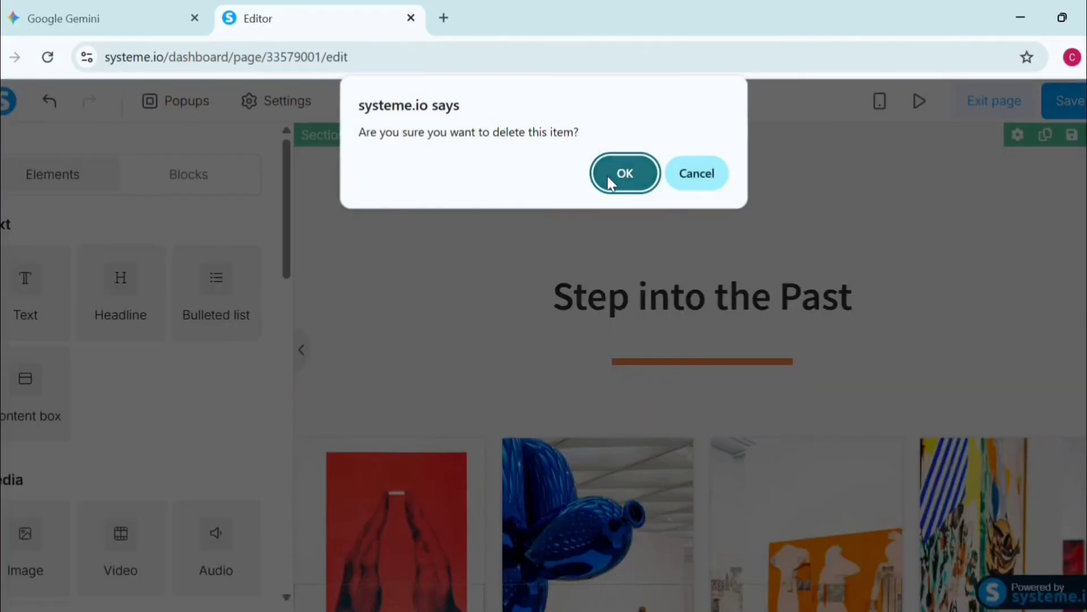
left_click(607, 174)
left_click(1072, 134)
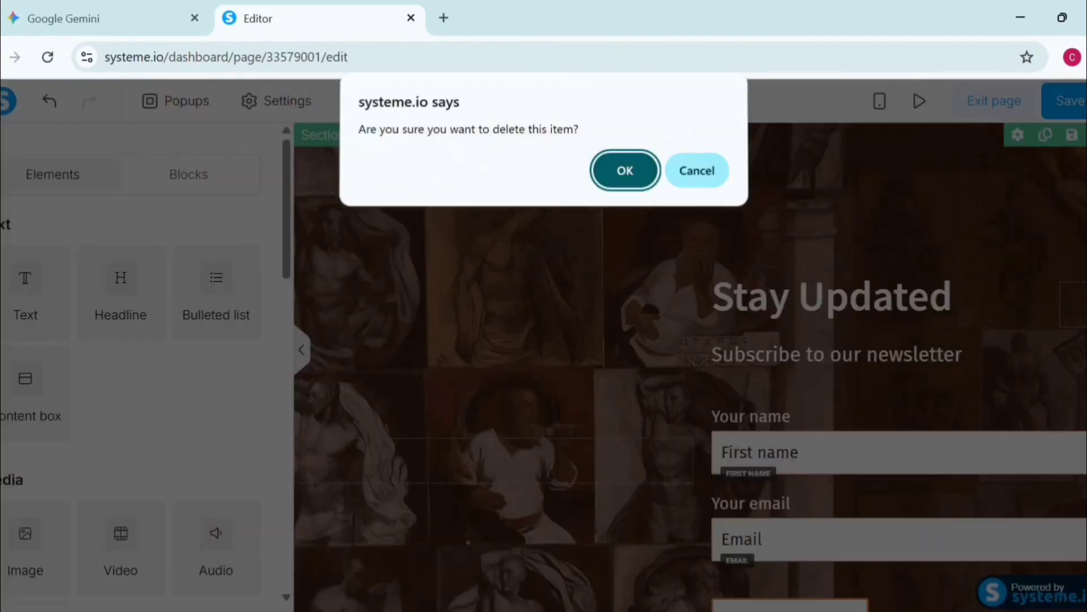
left_click(615, 170)
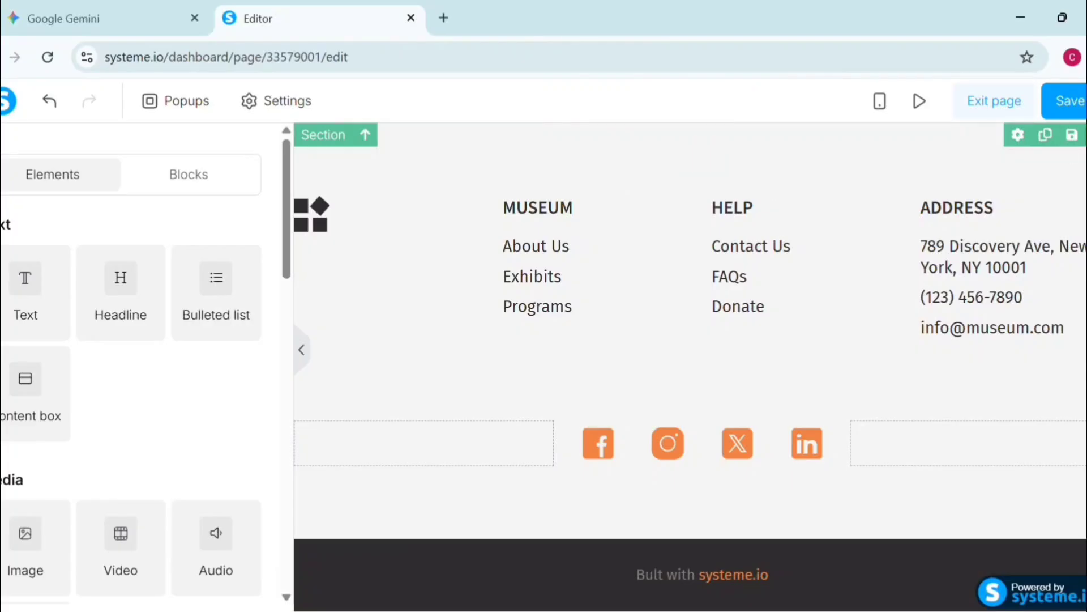
left_click(1072, 134)
left_click(629, 171)
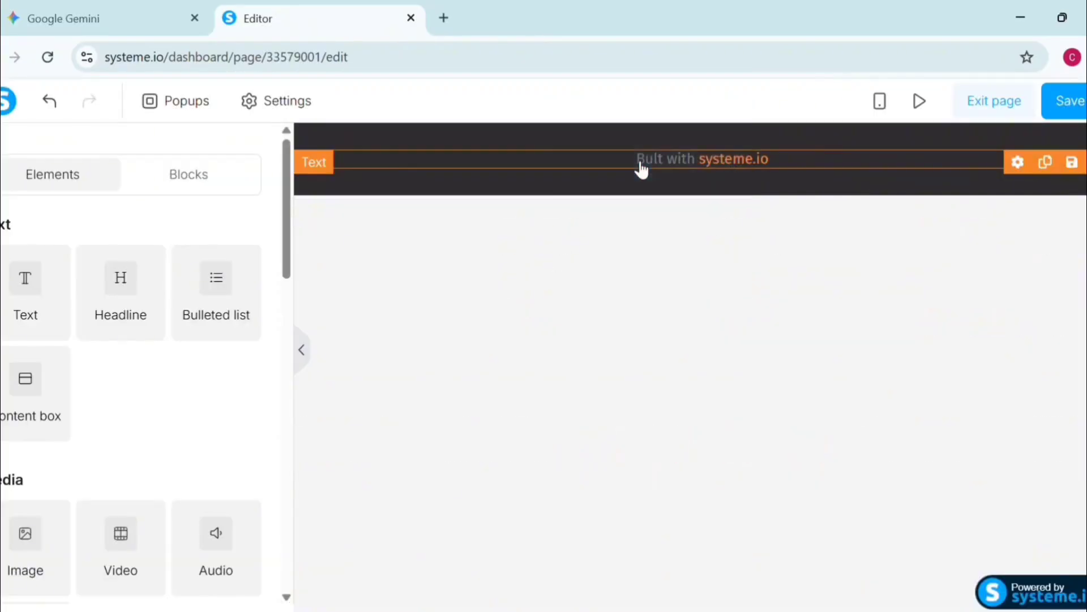
left_click(1072, 134)
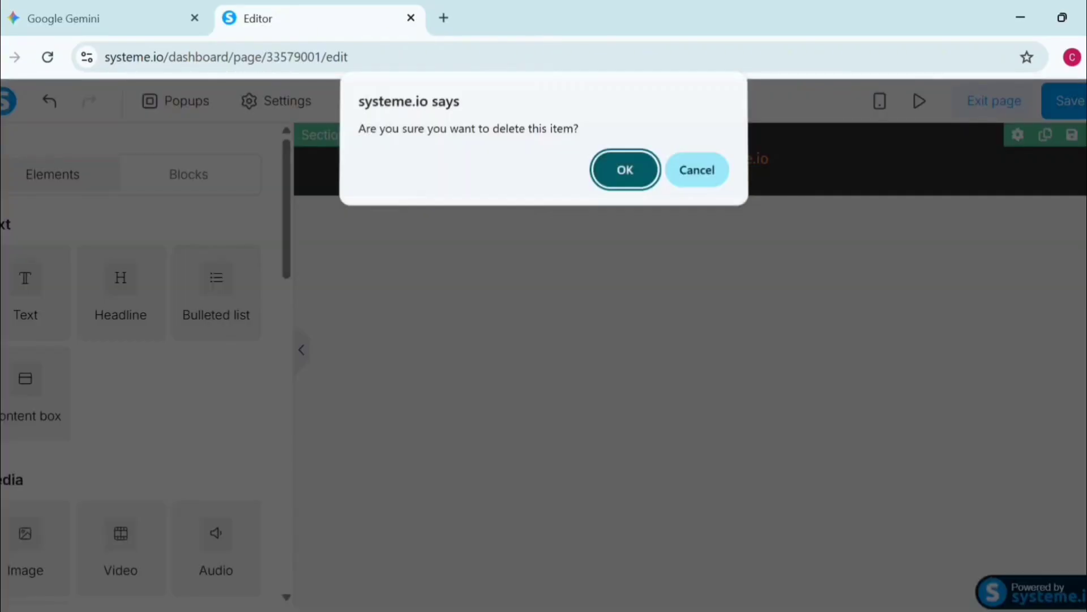
left_click(618, 172)
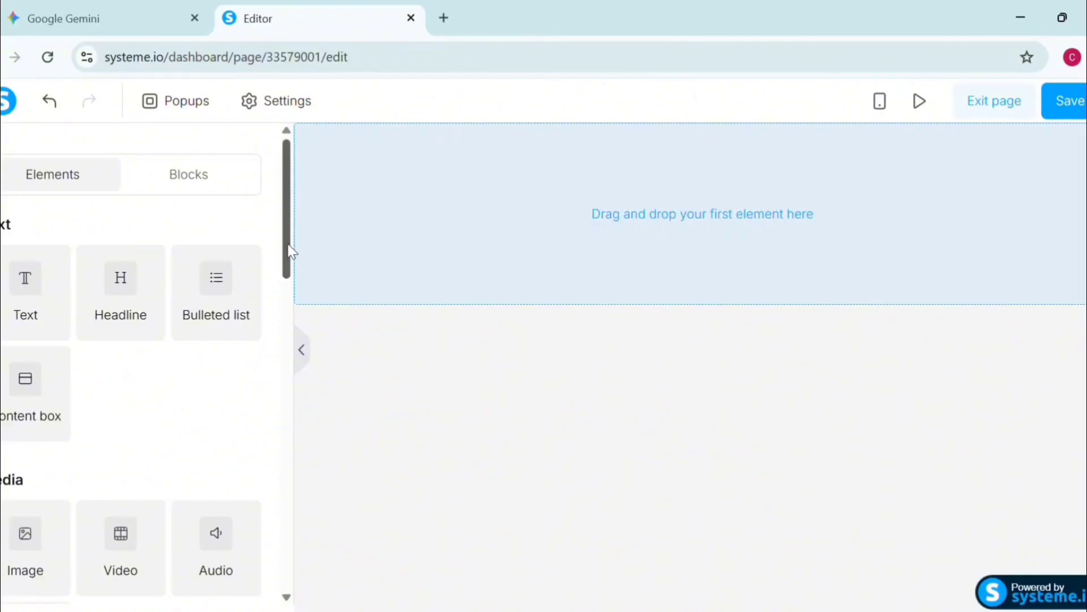
- Delete the leftover section content and drop a Raw HTML element onto the blank page
left_click_drag(289, 251, 322, 580)
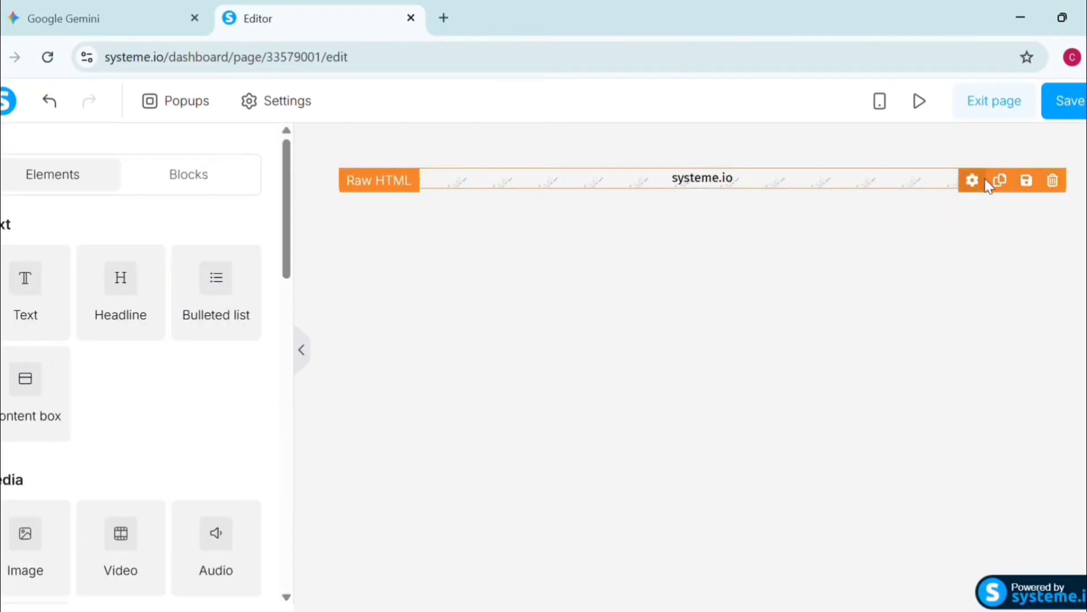
key("Delete")
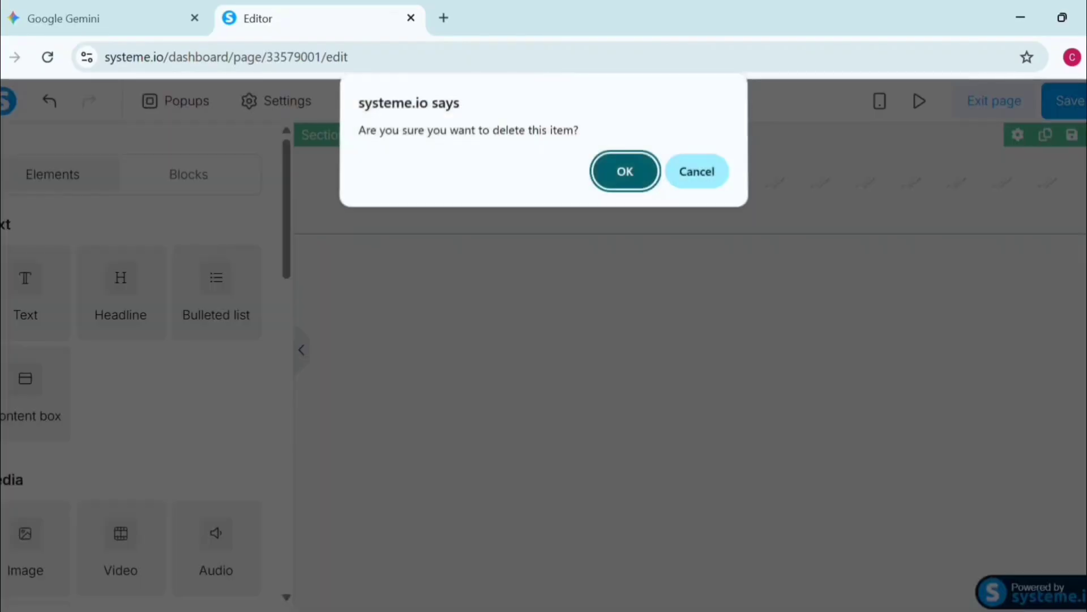
left_click(621, 173)
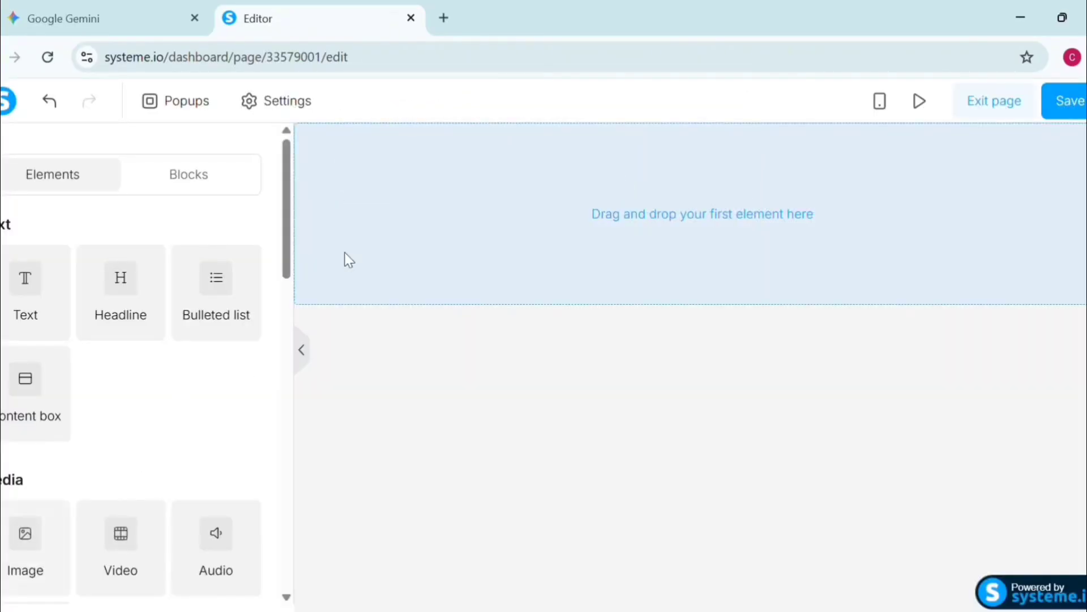
left_click_drag(288, 226, 289, 558)
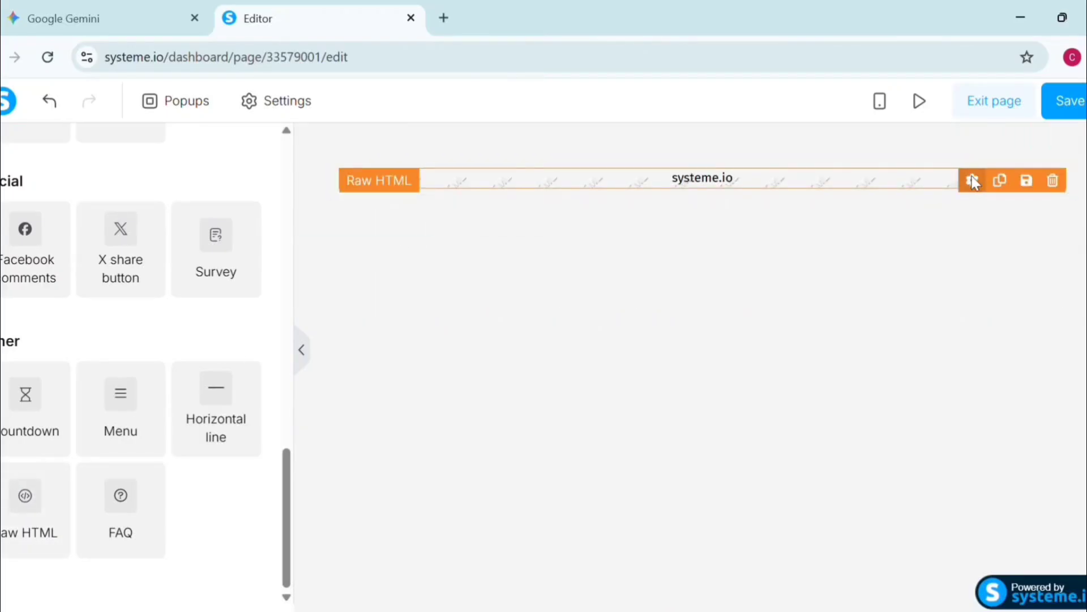
left_click(972, 180)
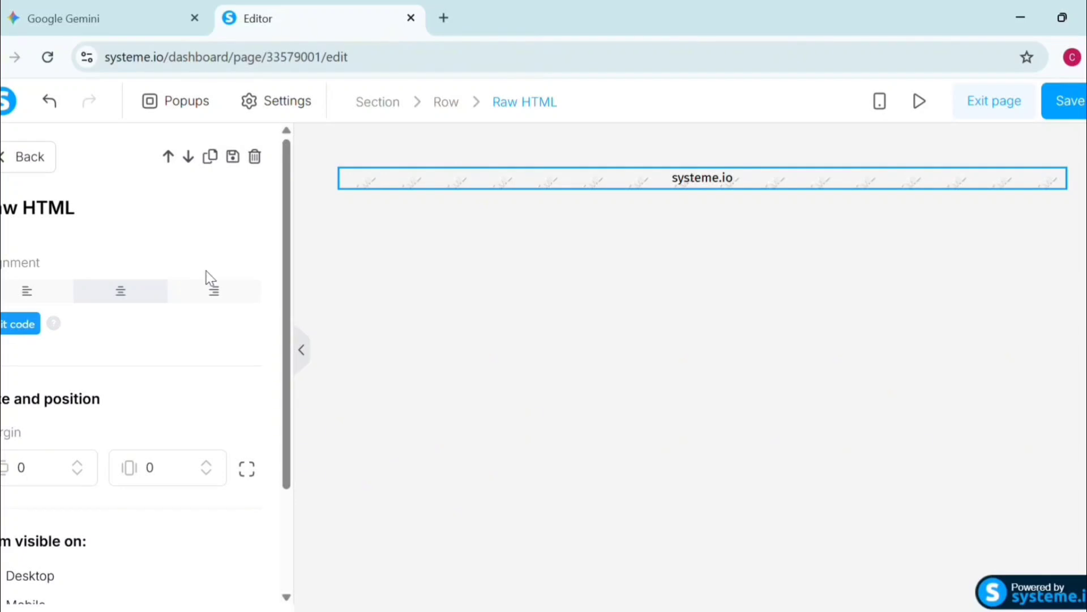
- Delete the Raw HTML element's placeholder <h2> code and fetch the landing page code from Gemini
left_click(16, 325)
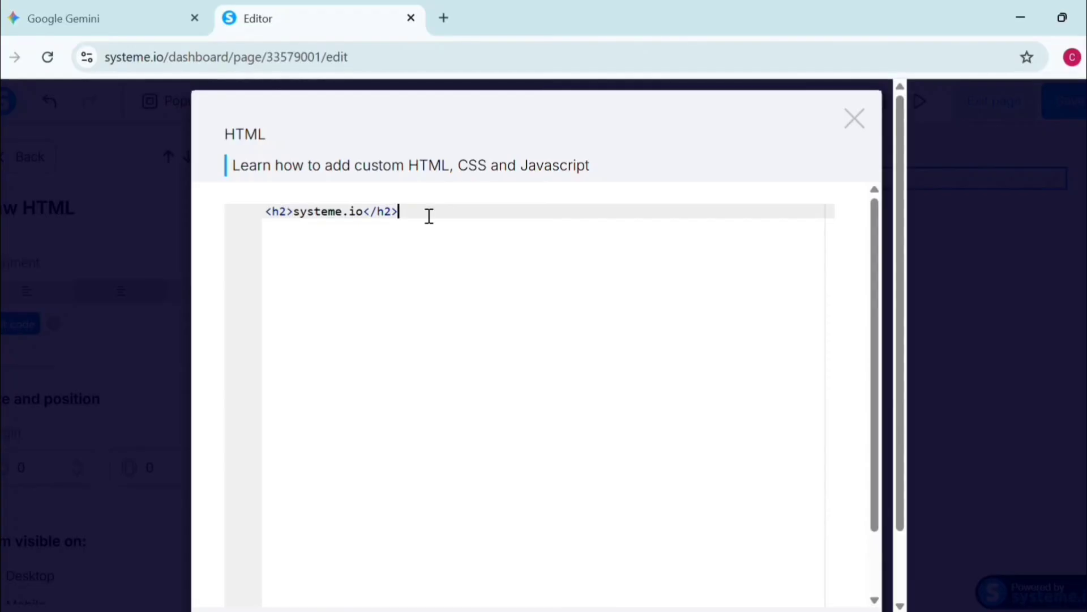
key("BackSpace")
key("BackSpace")
key("BackSpace")
key("BackSpace")
key("BackSpace")
key("BackSpace")
key("BackSpace")
key("BackSpace")
key("BackSpace")
key("BackSpace")
key("BackSpace")
key("BackSpace")
key("BackSpace")
key("BackSpace")
key("BackSpace")
key("BackSpace")
key("BackSpace")
key("BackSpace")
key("BackSpace")
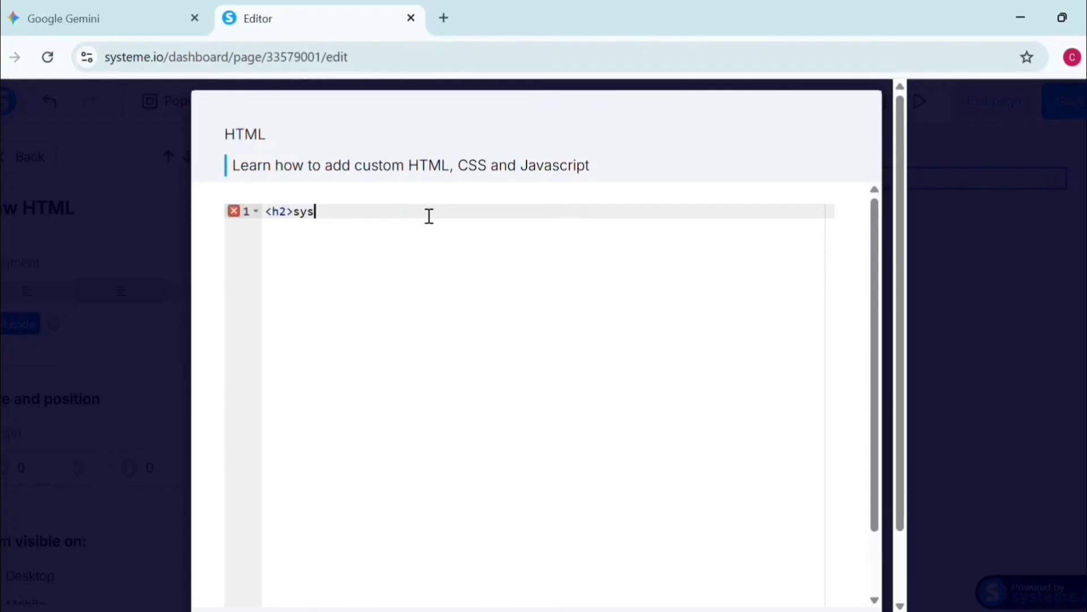
left_click(129, 23)
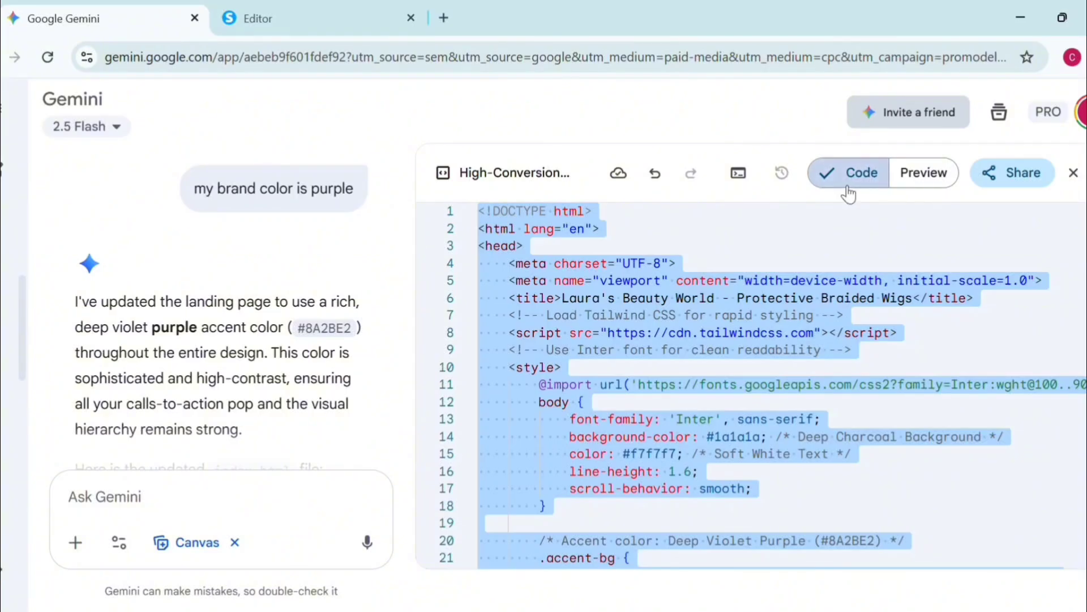
left_click(270, 2)
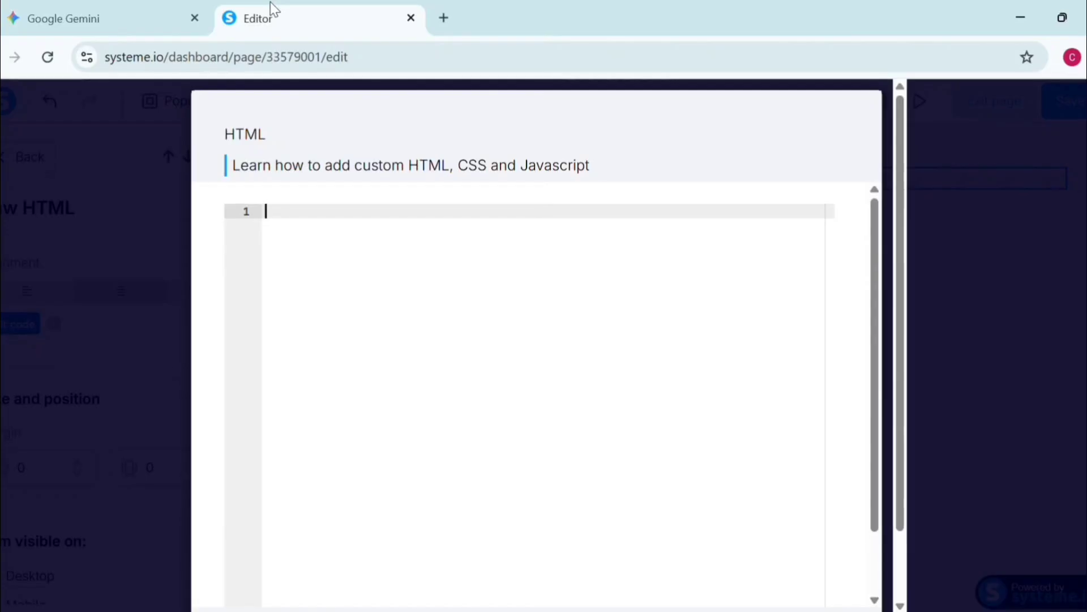
- Paste Gemini's 332-line landing page code into the Raw HTML element and save it
key("ctrl+v")
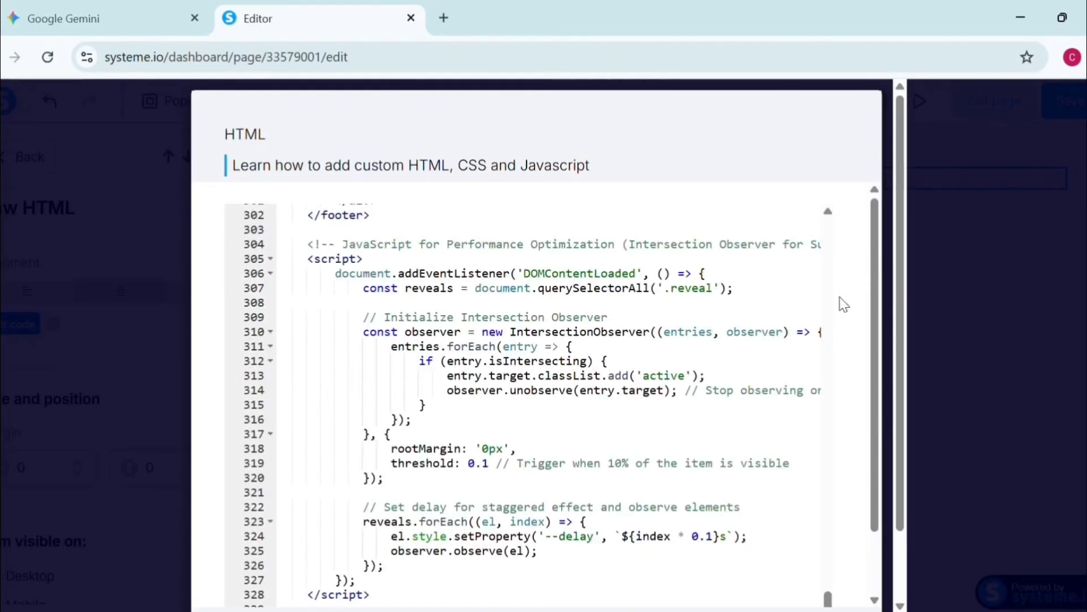
left_click_drag(874, 308, 904, 548)
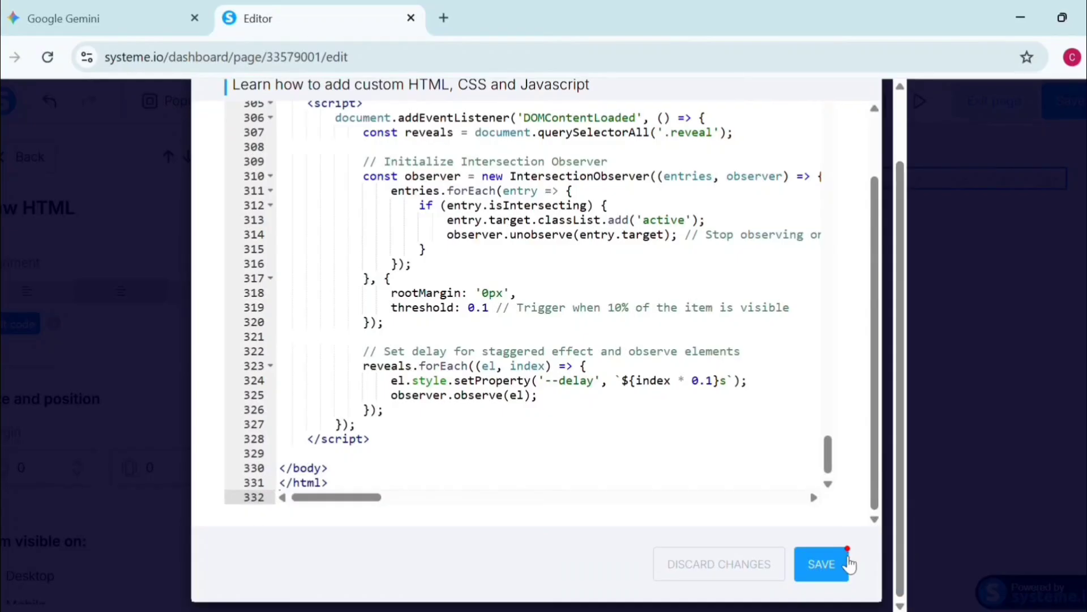
left_click(842, 574)
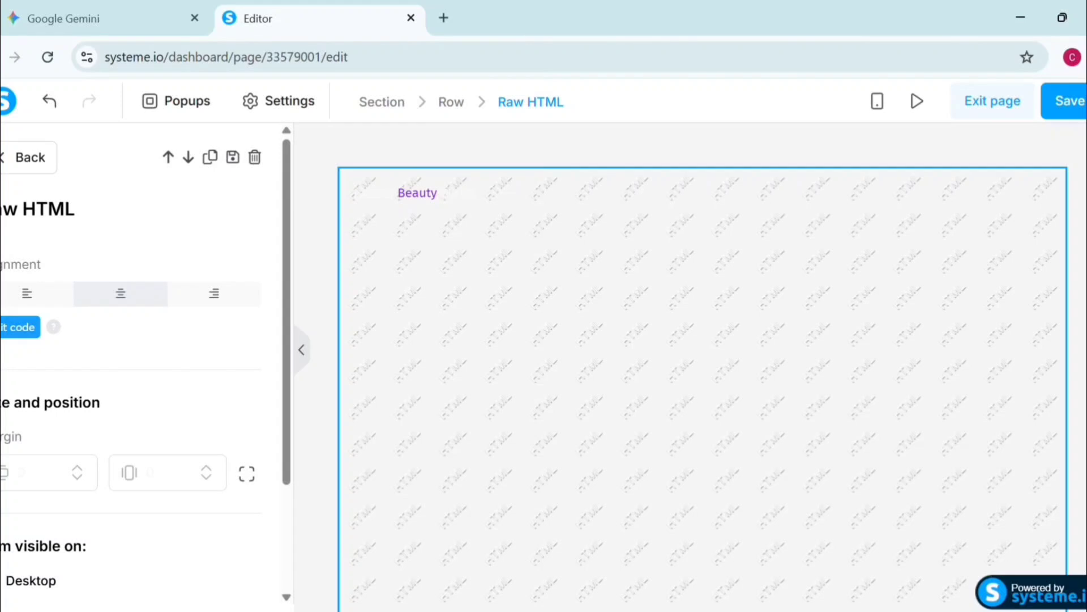
key("Delete")
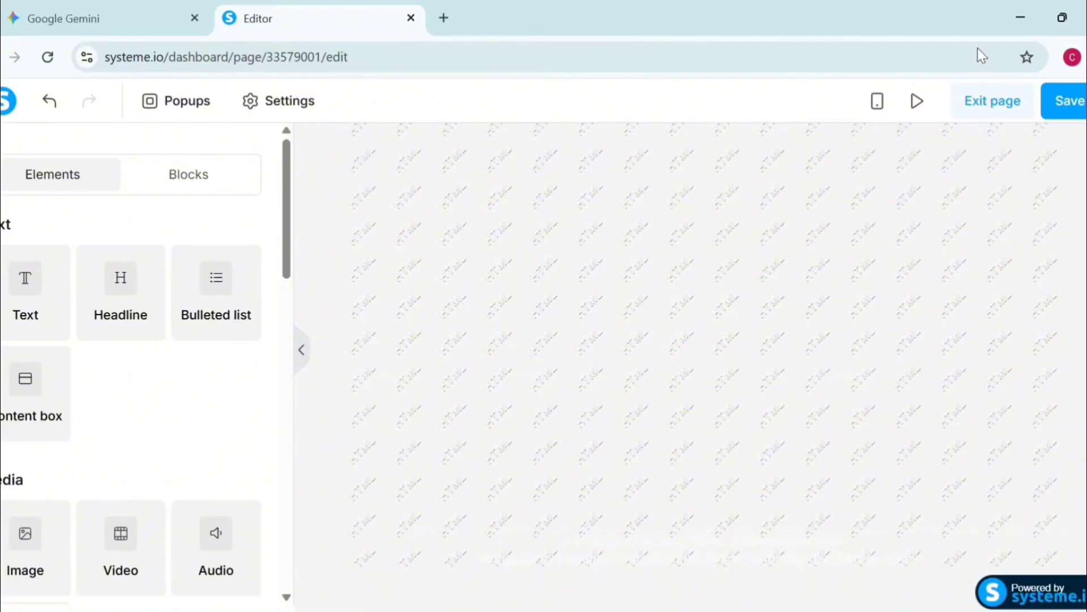
- Save the page and view the live Opt-in page funnel step in a new tab
left_click(1073, 108)
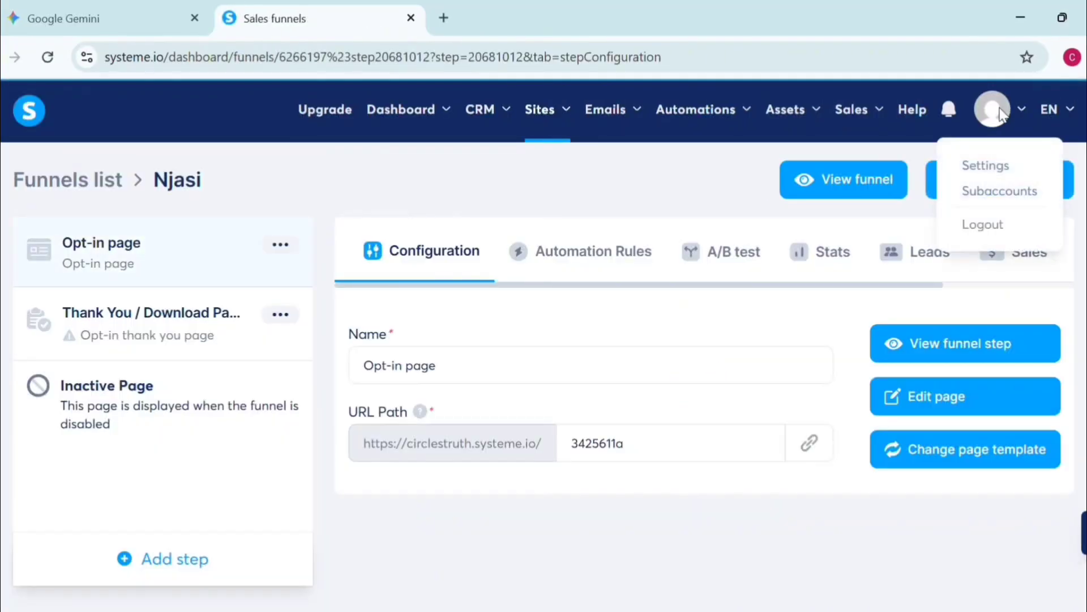
left_click(955, 354)
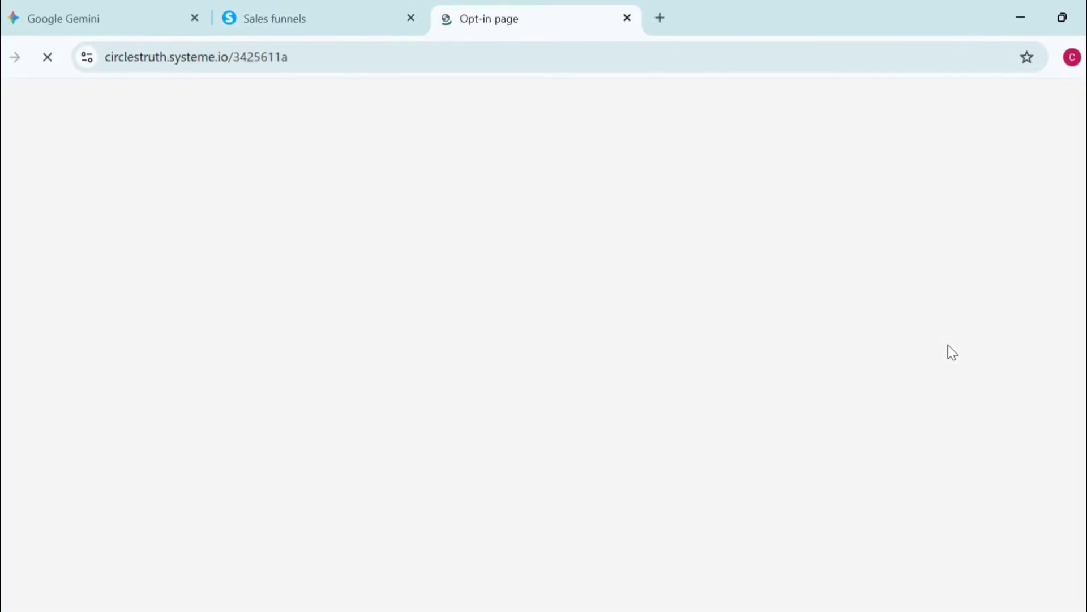
- Scroll through the live Laura's Beauty World opt-in page down to its footer
scroll(949, 347, "down", 9)
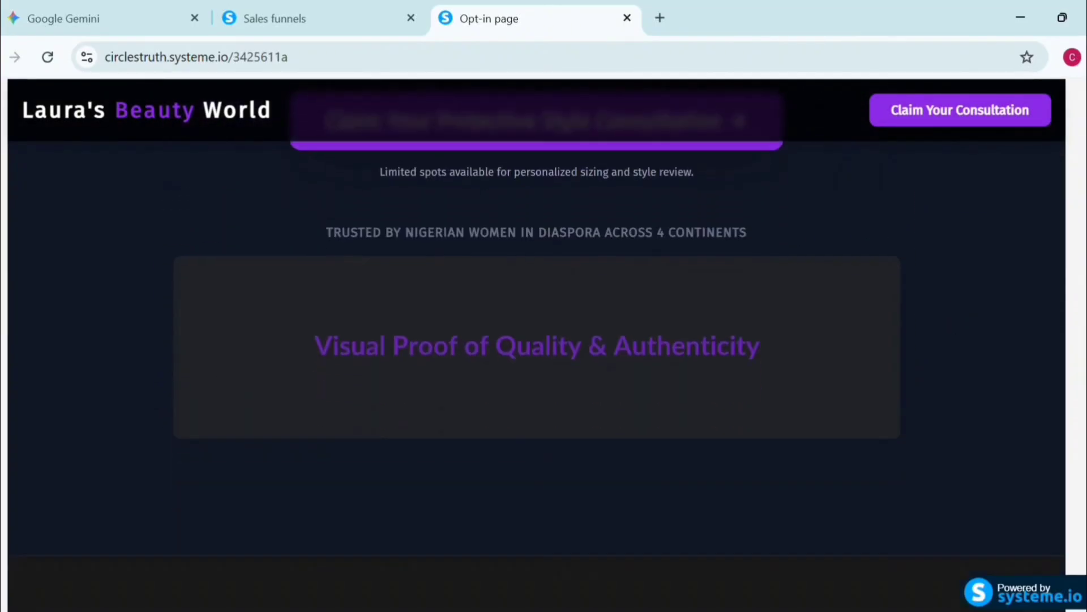
scroll(544, 345, "down", 9)
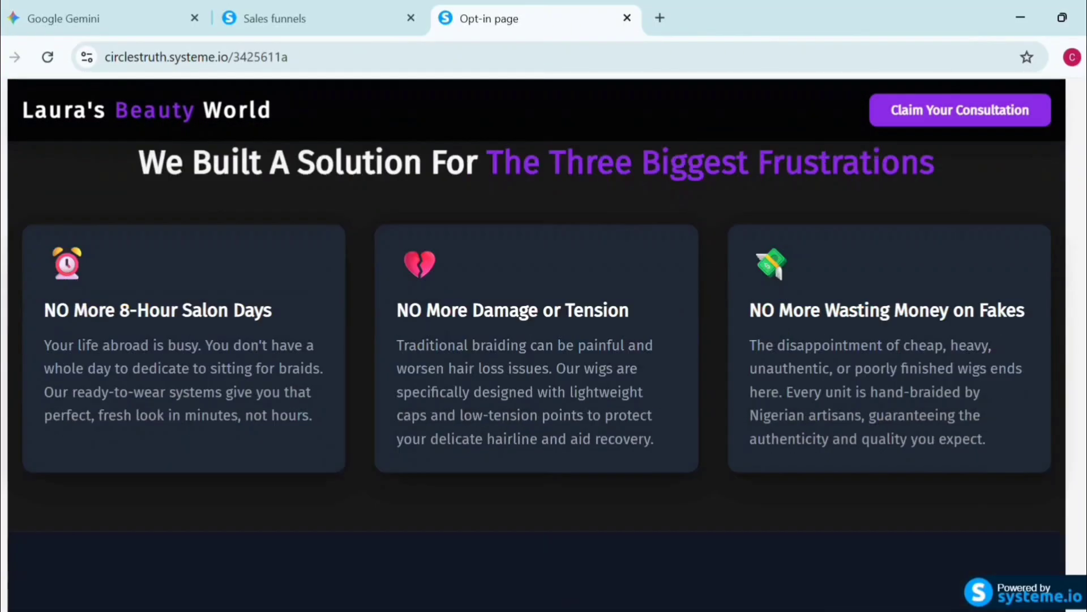
scroll(543, 346, "down", 8)
scroll(543, 345, "down", 7)
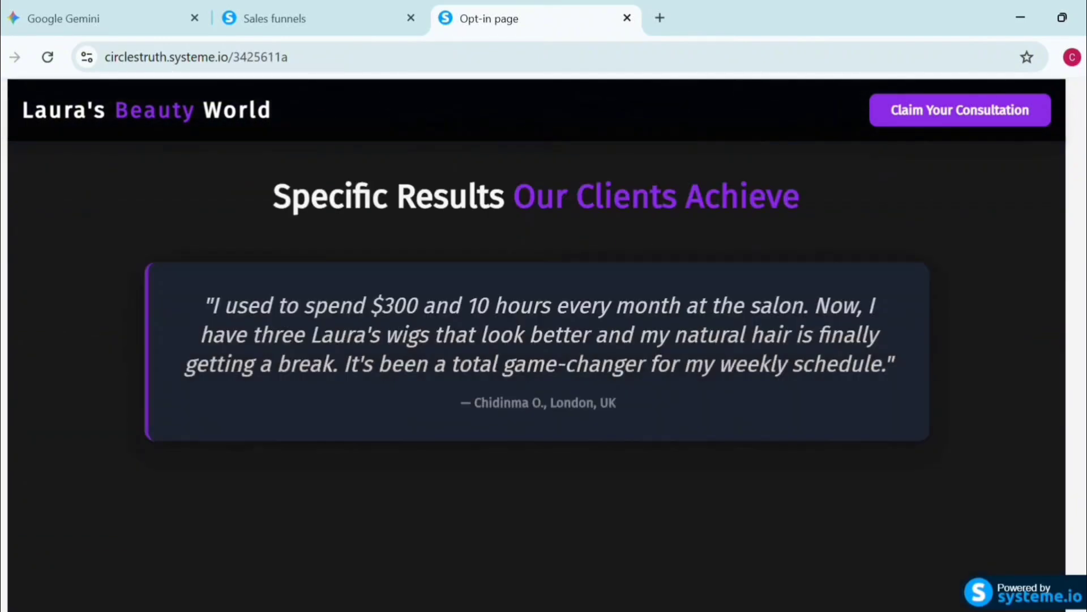
scroll(543, 345, "down", 7)
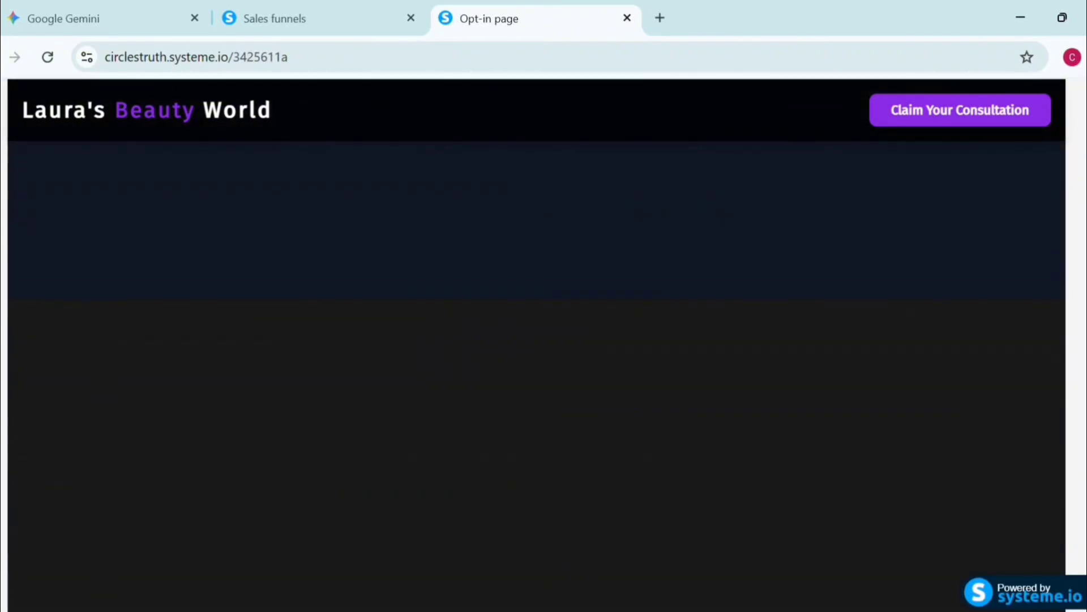
scroll(512, 232, "down", 4)
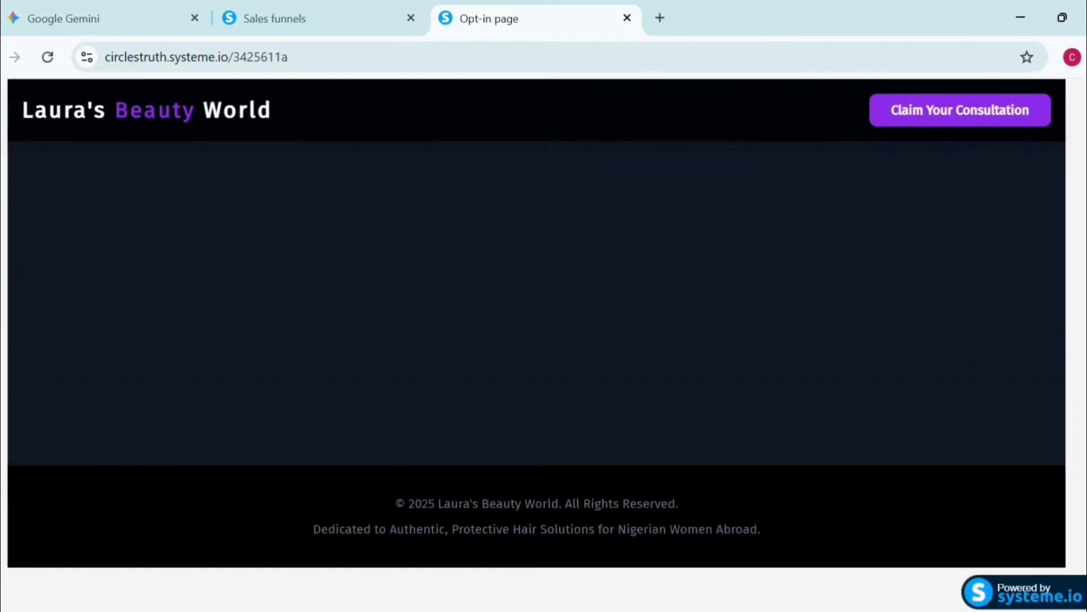
- Copy the Opt-in page's public URL path and paste it into a new browser tab
left_click(278, 27)
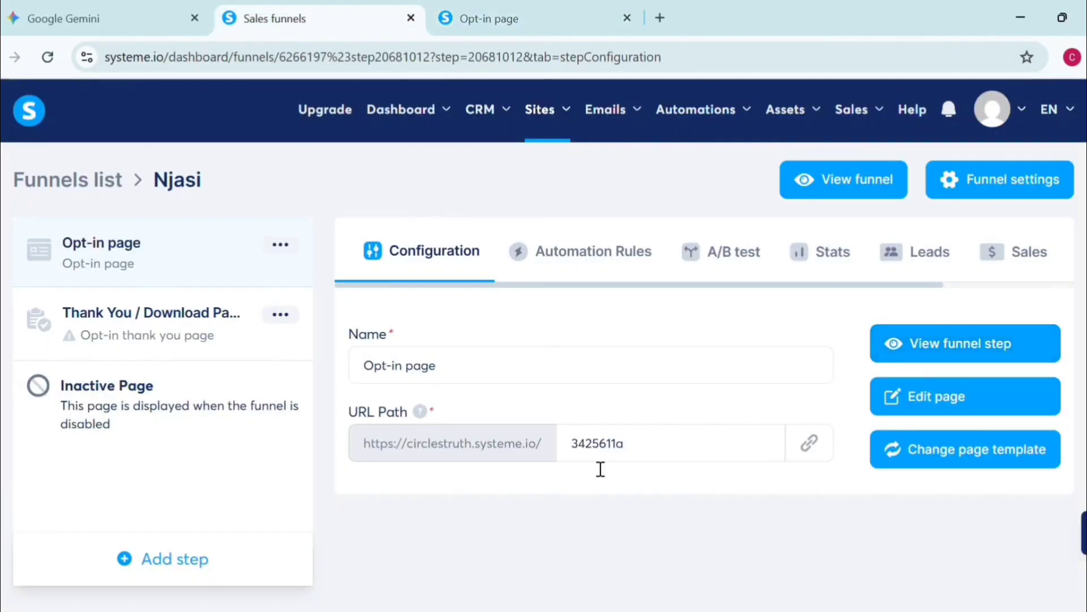
left_click(821, 448)
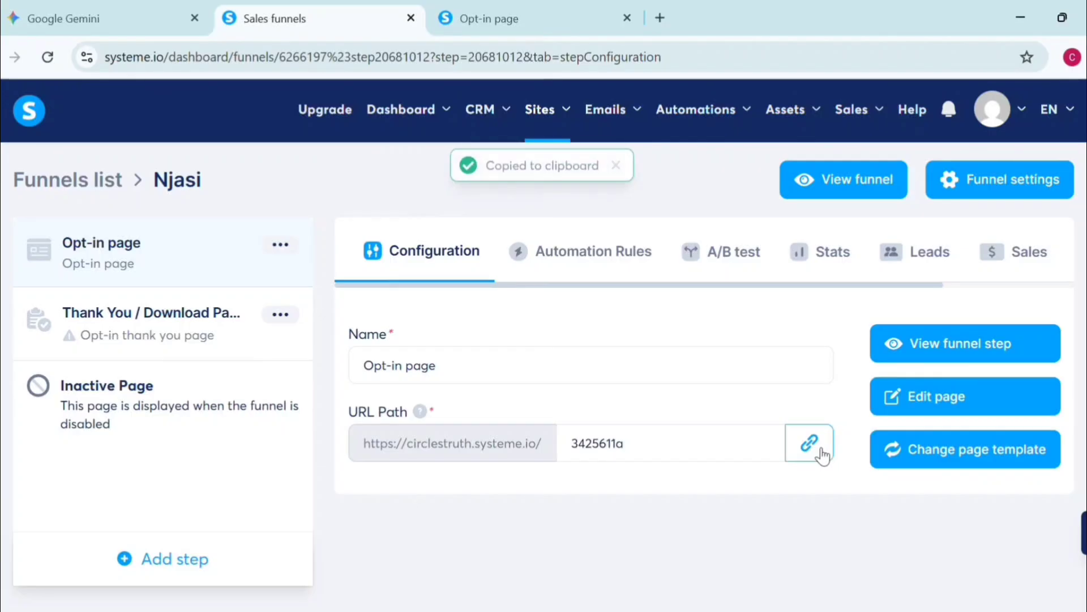
left_click(659, 21)
key("ctrl+v")
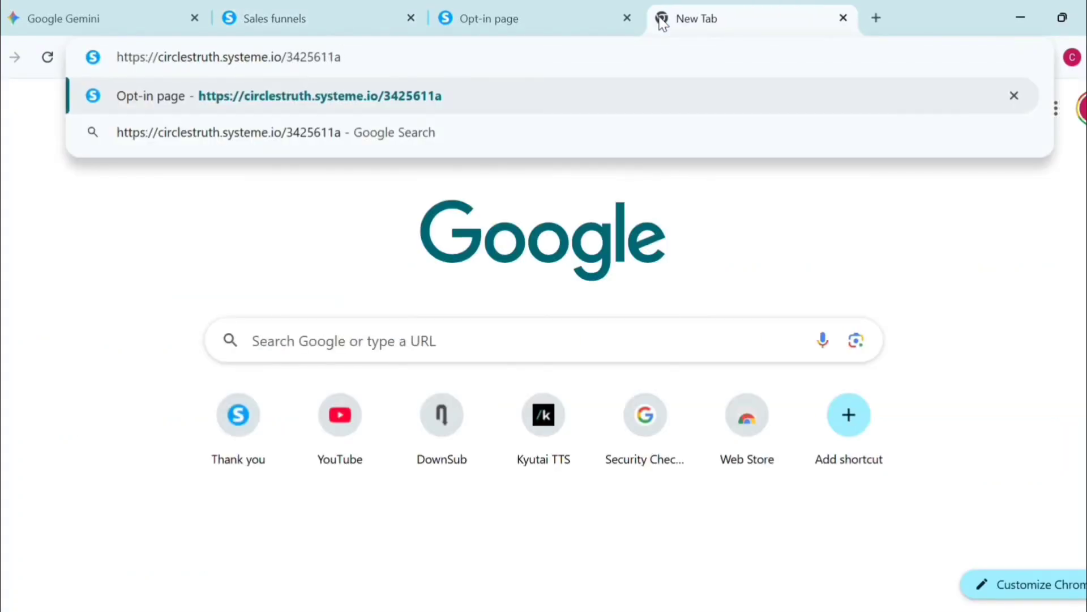
- Load the pasted link and review the hero, frustrations, transformation, testimonial and stats sections
key("Return")
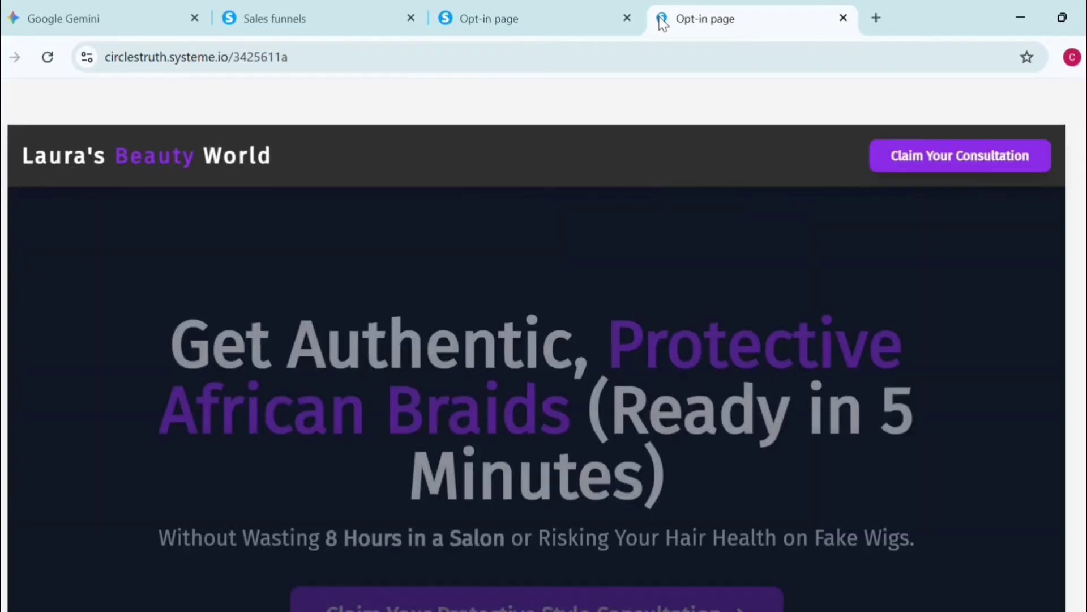
scroll(544, 340, "down", 10)
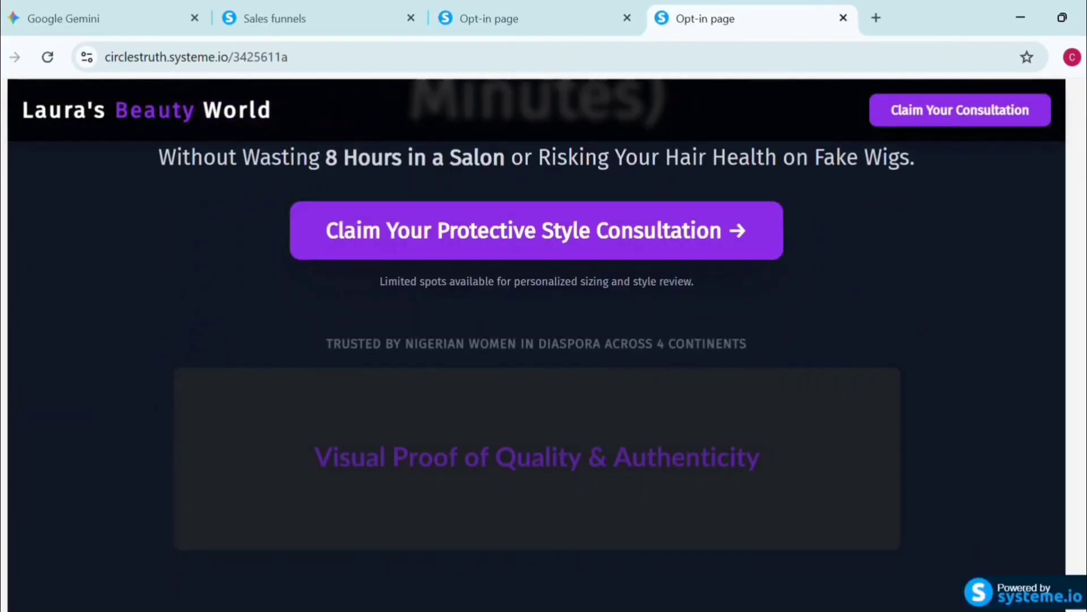
scroll(543, 340, "down", 10)
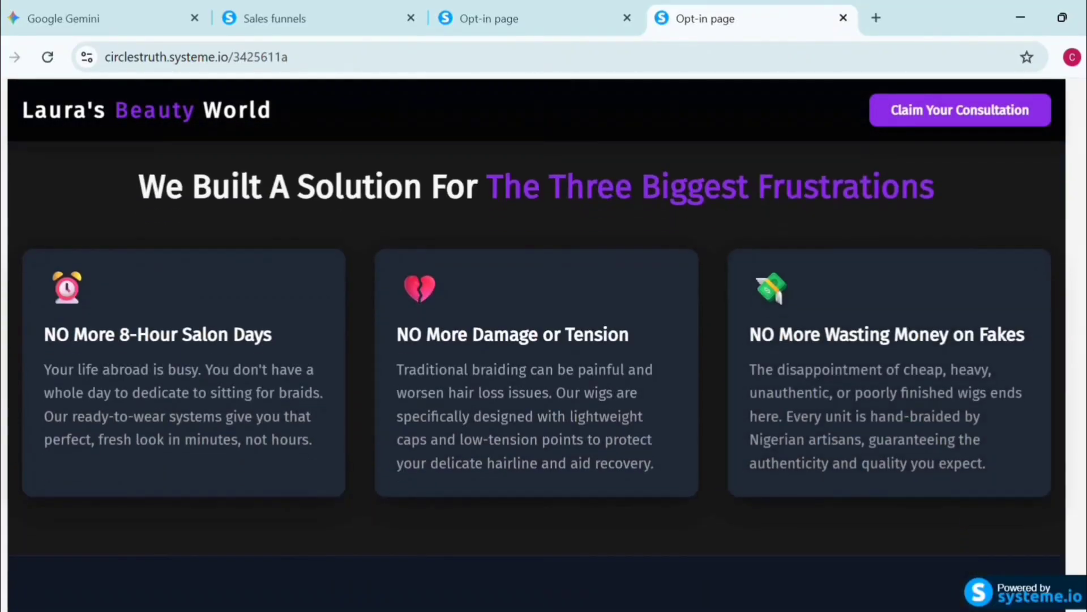
scroll(543, 340, "down", 5)
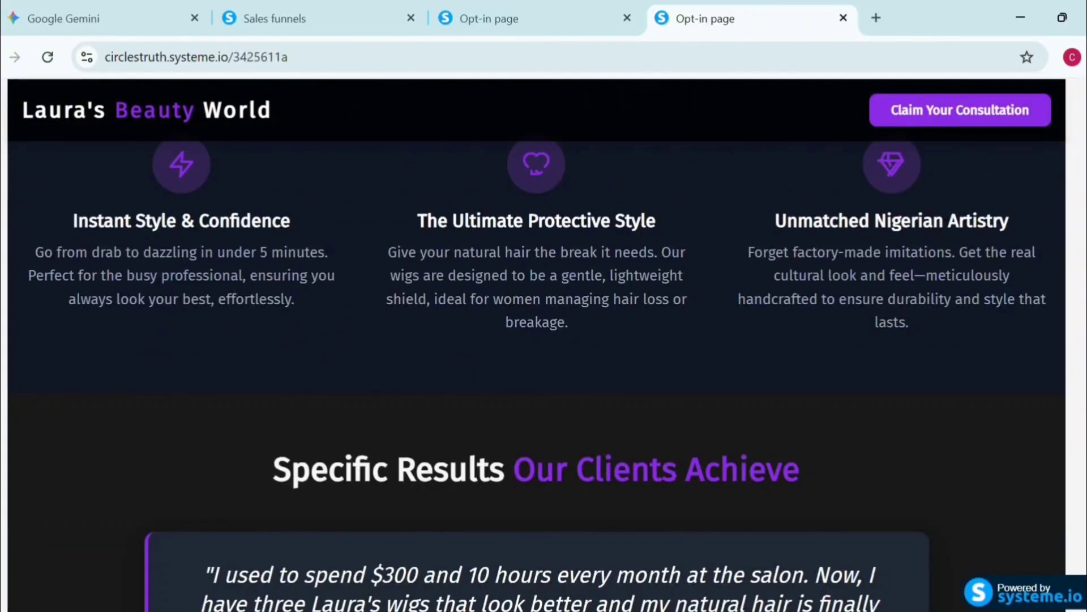
scroll(533, 344, "down", 2)
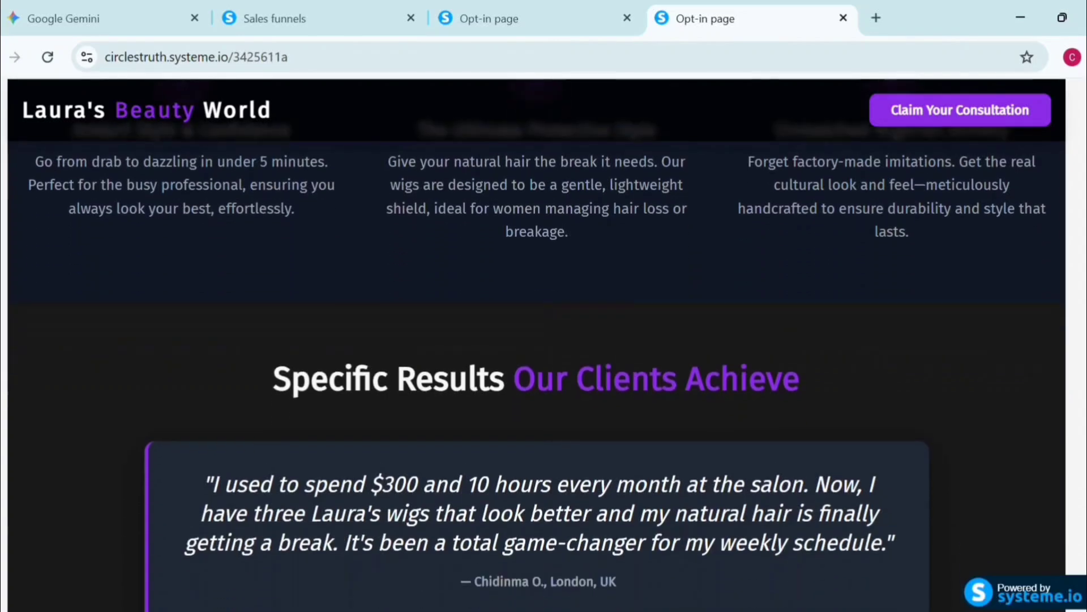
scroll(533, 345, "down", 5)
scroll(533, 345, "down", 5)
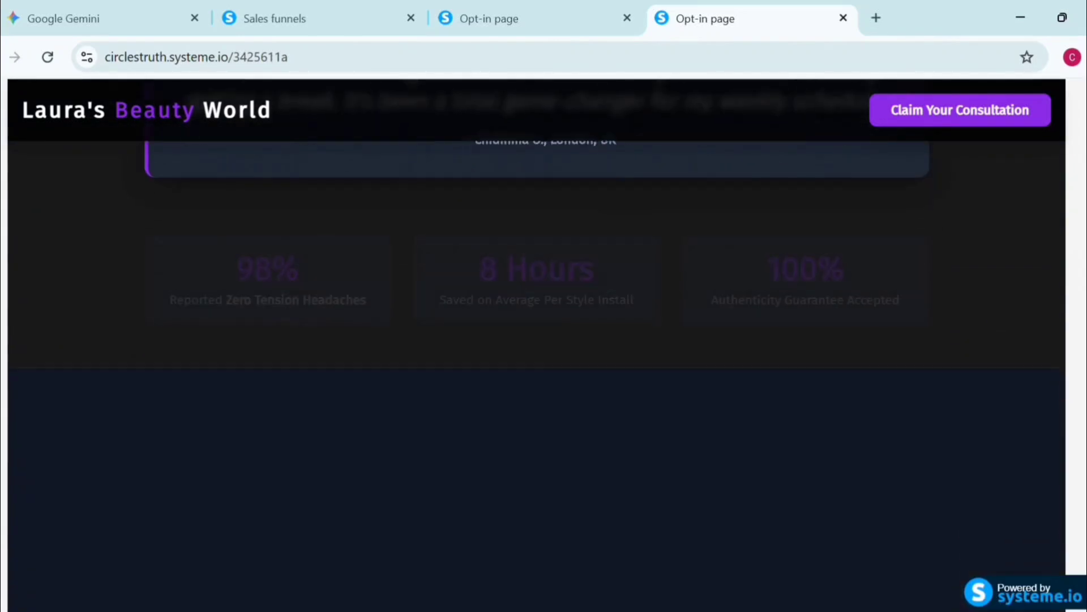